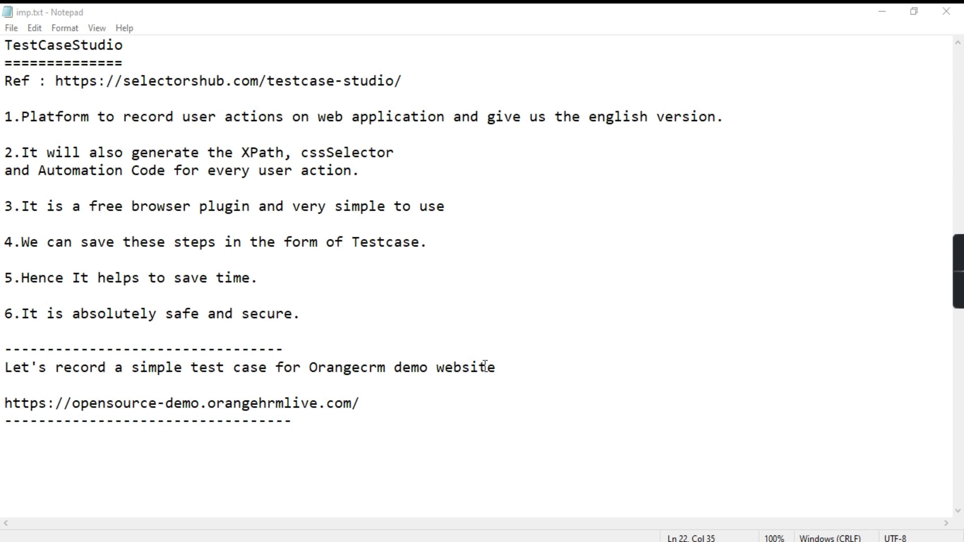
Open Google in a new tab, search 'selectorshub', and scroll to the selectorshub.com result
key(alt+Tab)
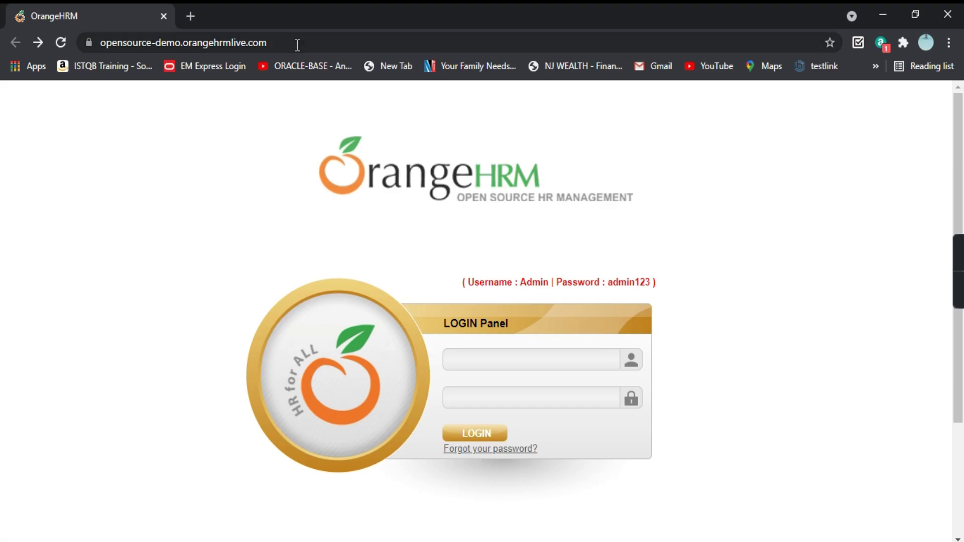
click(194, 16)
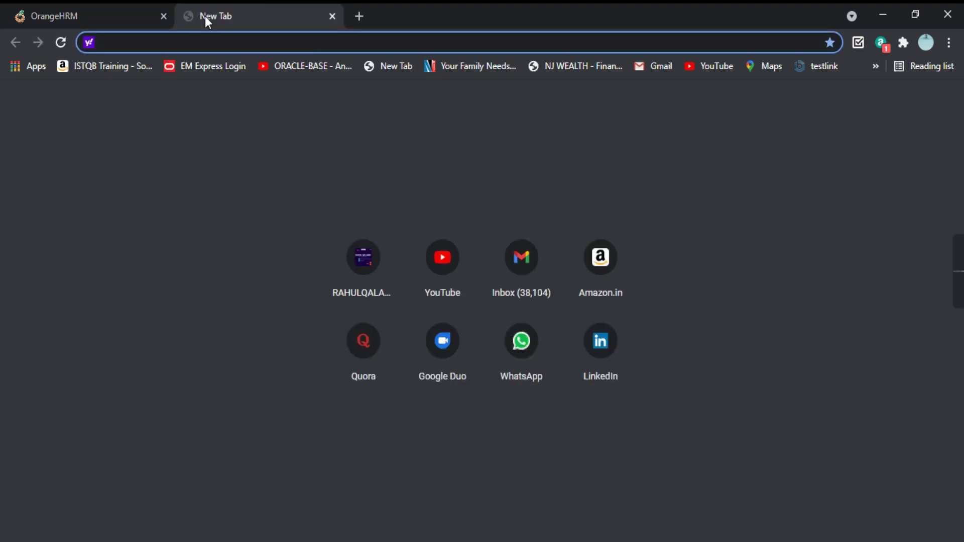
text(goo)
key(Return)
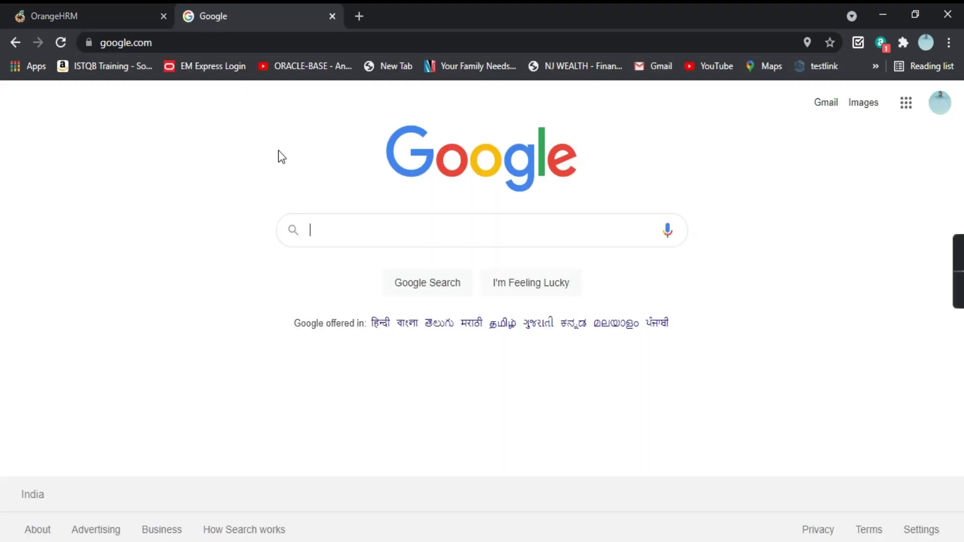
text(select)
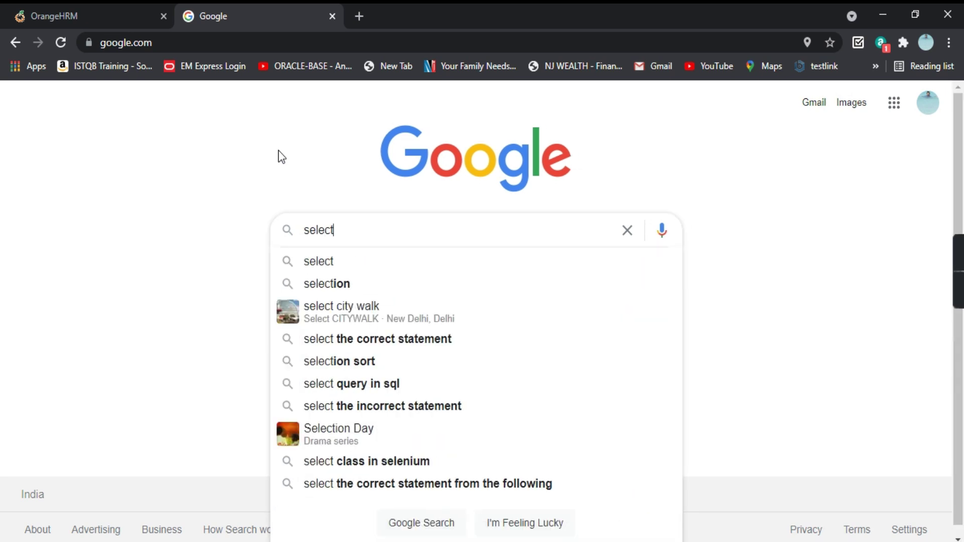
text(orshub)
key(Return)
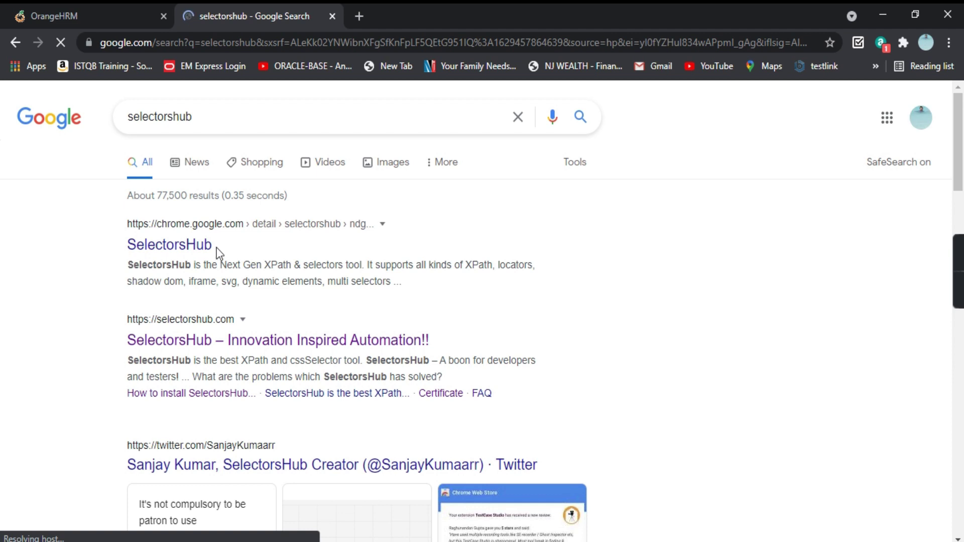
scroll(243, 277, down, 1)
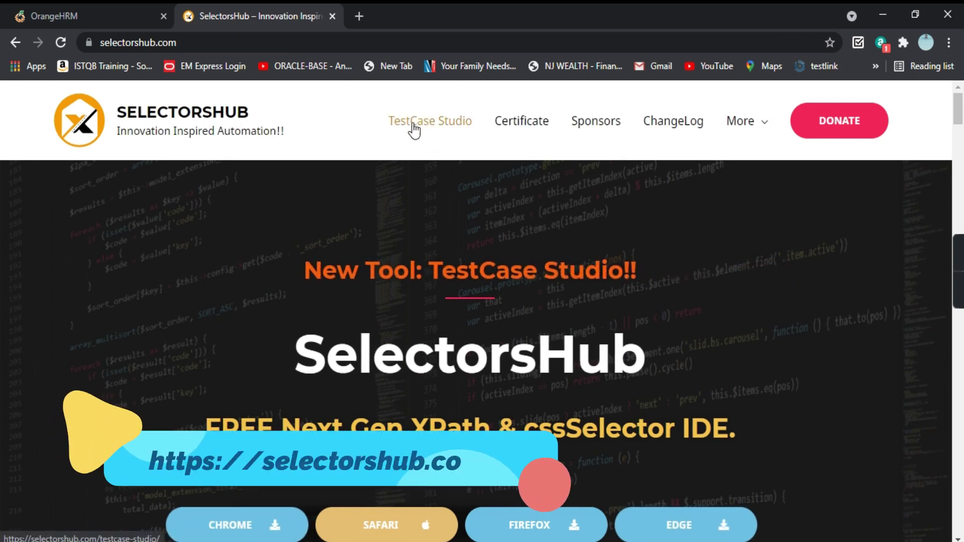
Go to SelectorsHub's TestCase Studio page and highlight its heading
click(432, 132)
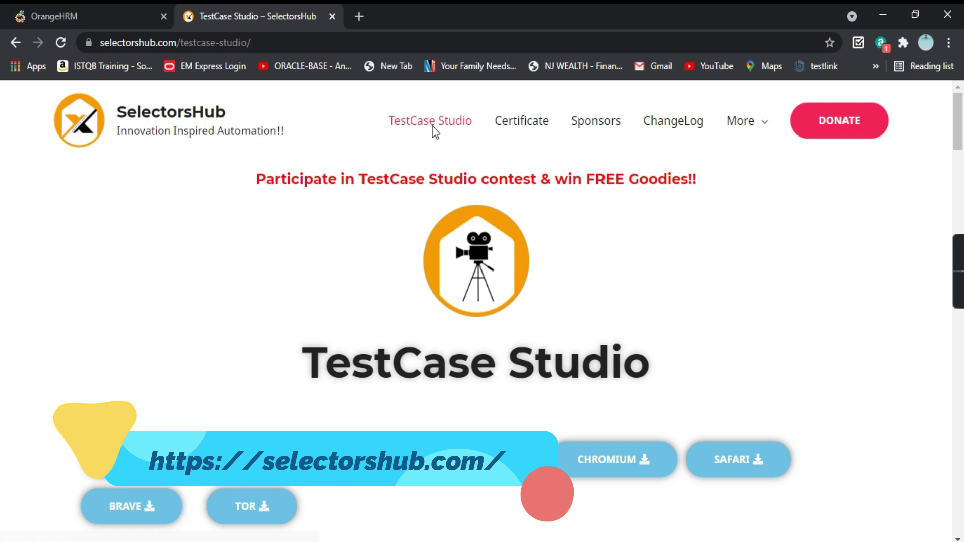
scroll(417, 221, down, 2)
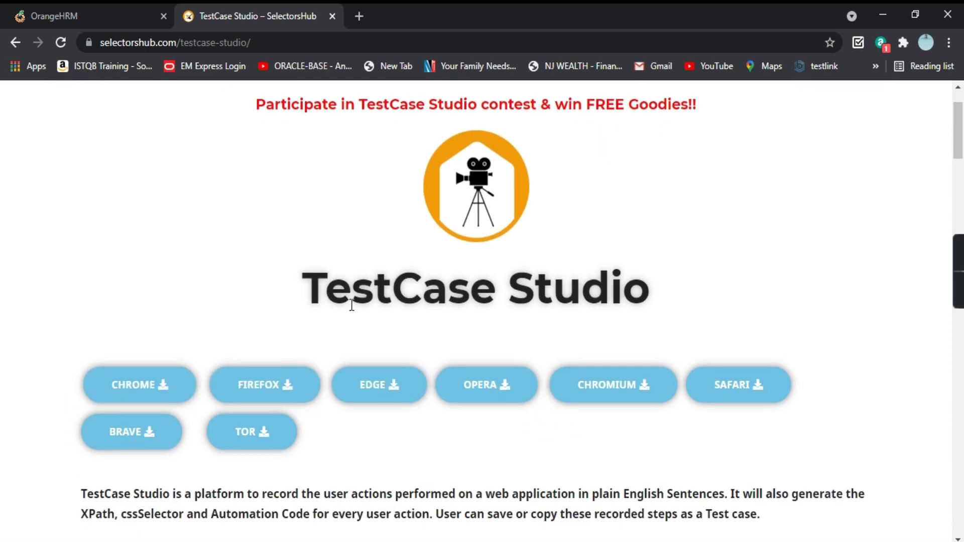
drag(320, 298, 650, 285)
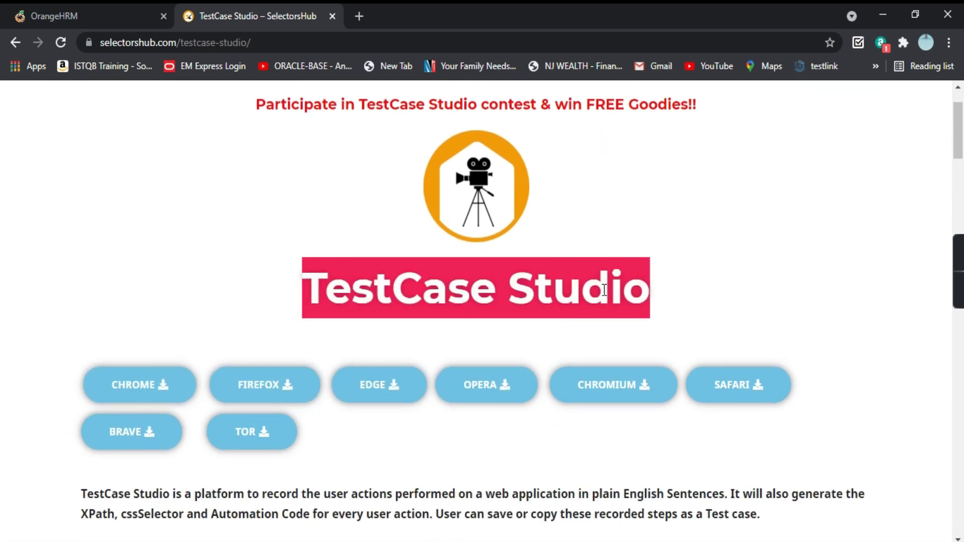
click(155, 281)
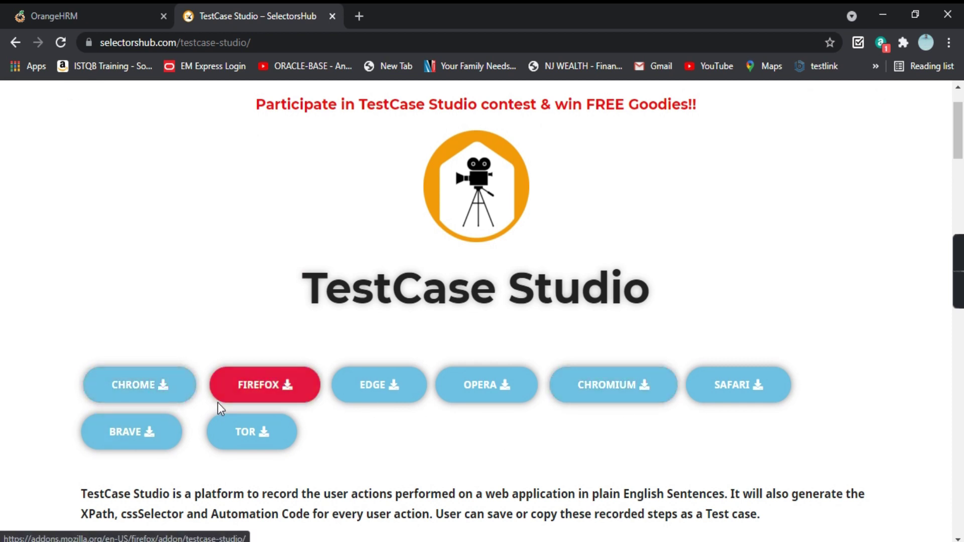
drag(310, 285, 667, 291)
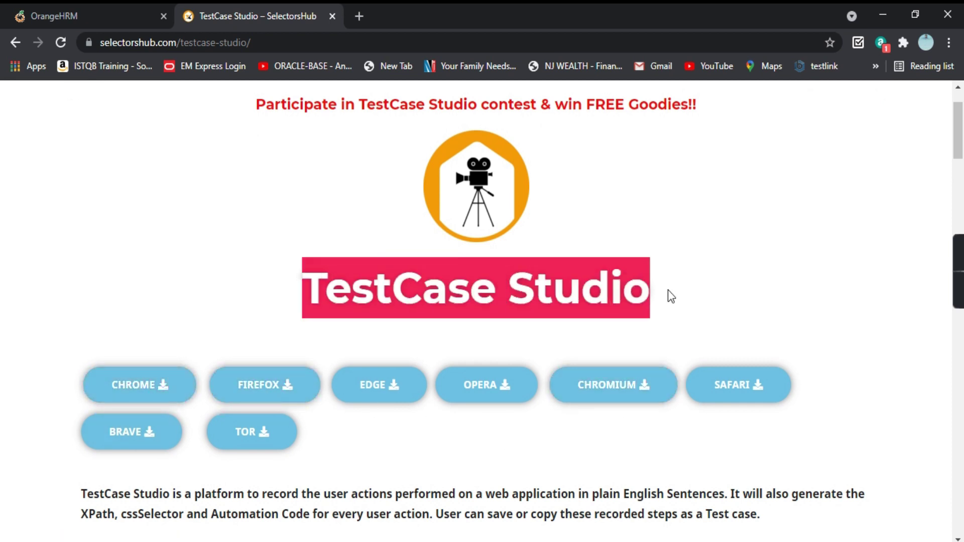
click(246, 281)
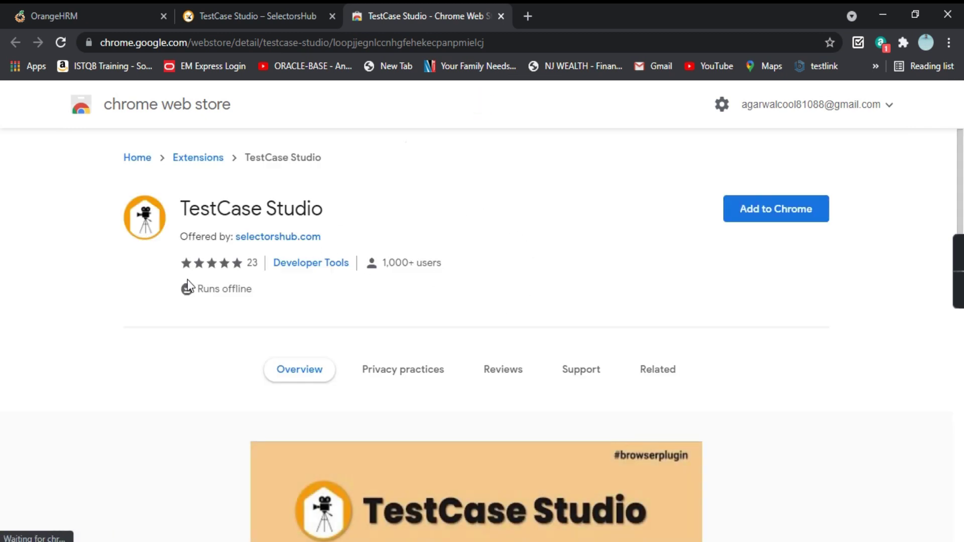
Add the TestCase Studio extension to Chrome from its Web Store listing
drag(315, 217, 176, 200)
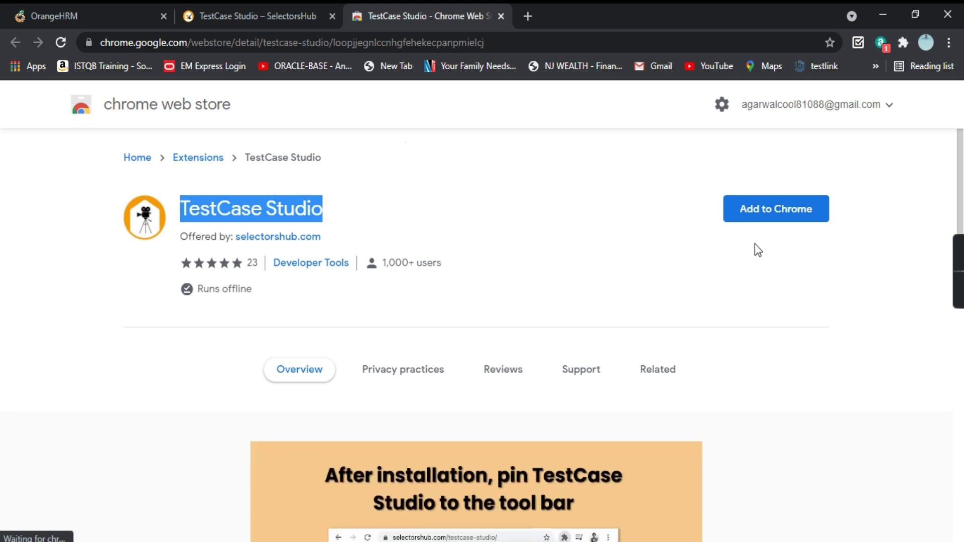
click(763, 215)
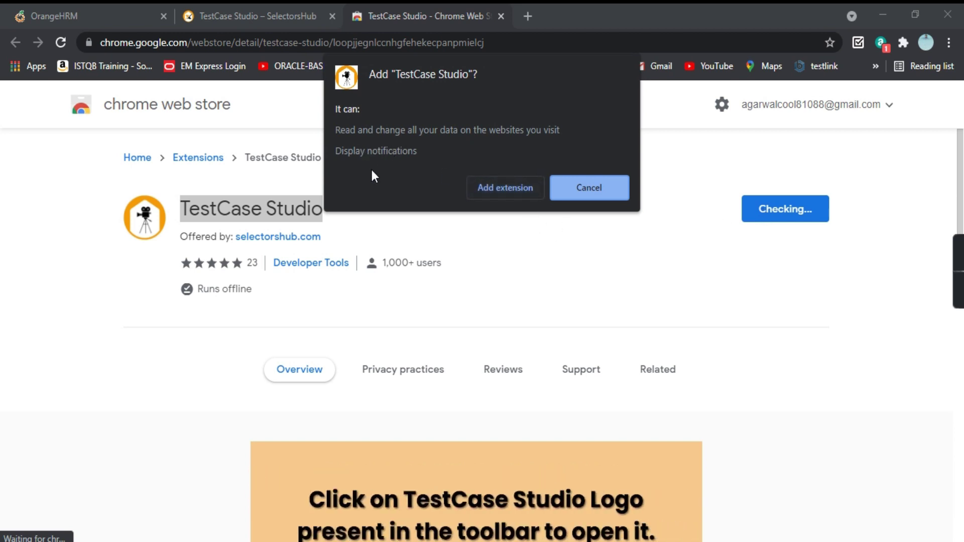
click(517, 188)
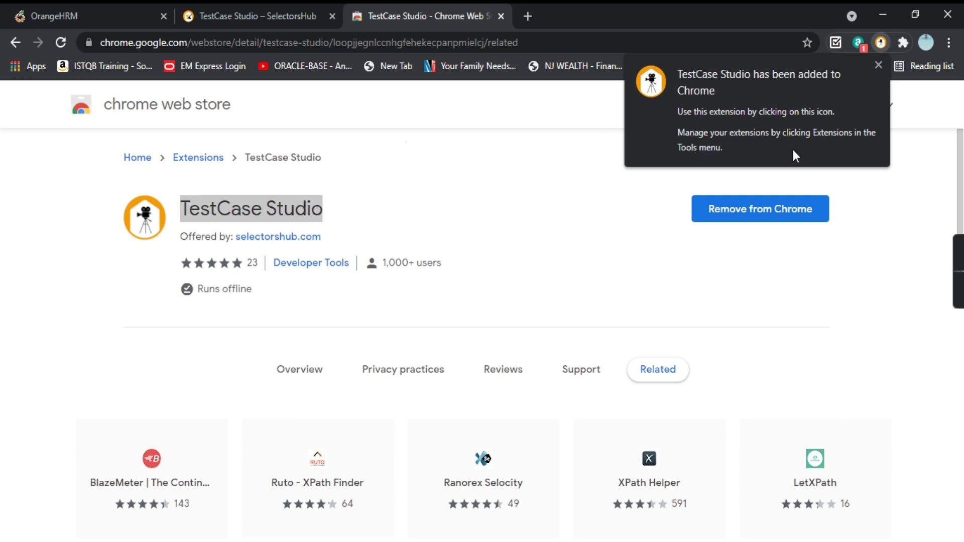
click(903, 181)
Check the installed extensions list, then return to the OrangeHRM login tab
click(902, 43)
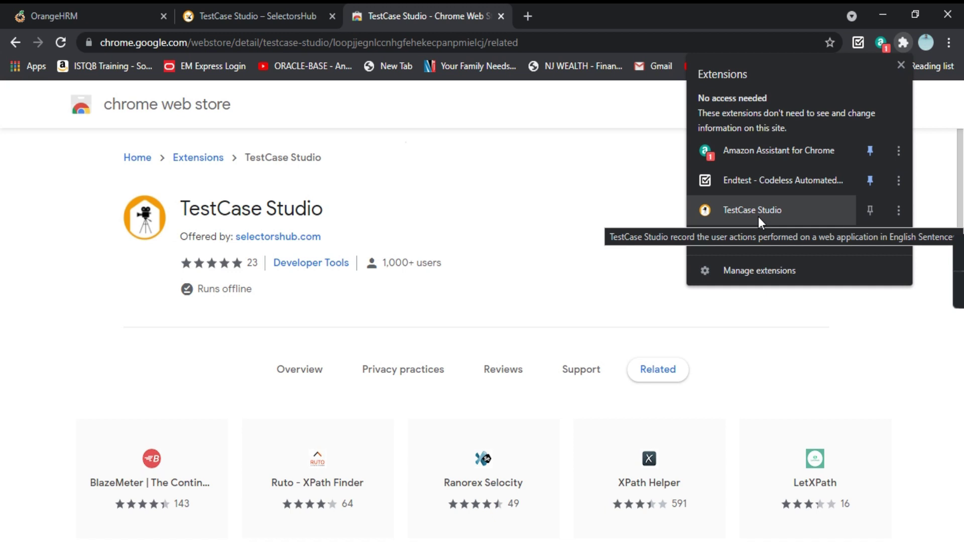
click(608, 183)
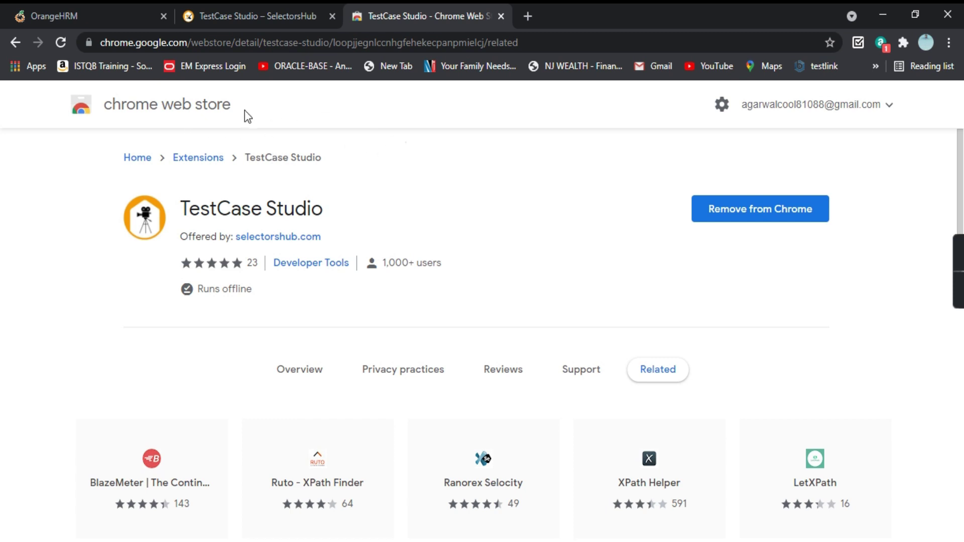
click(95, 6)
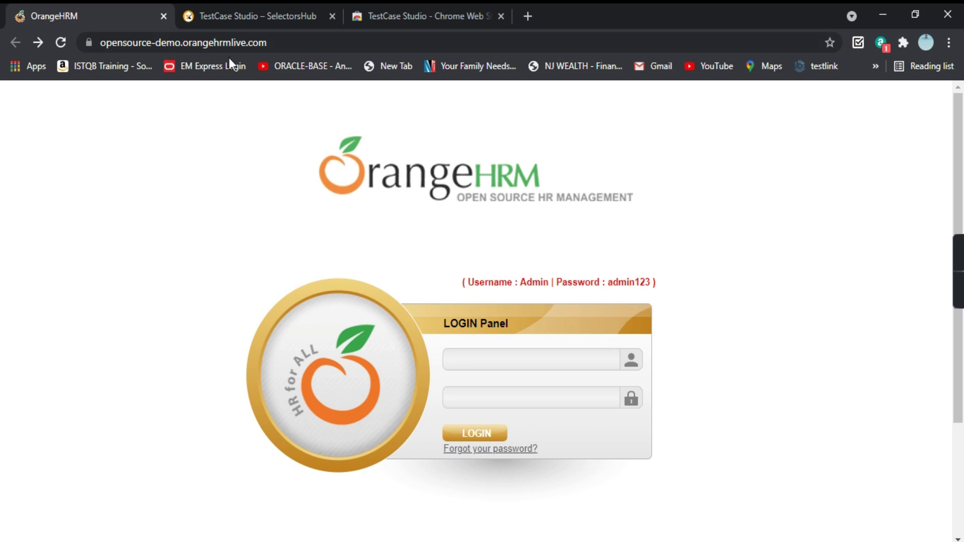
Highlight the OrangeHRM demo address, then launch TestCase Studio from the Extensions menu
click(281, 44)
click(313, 45)
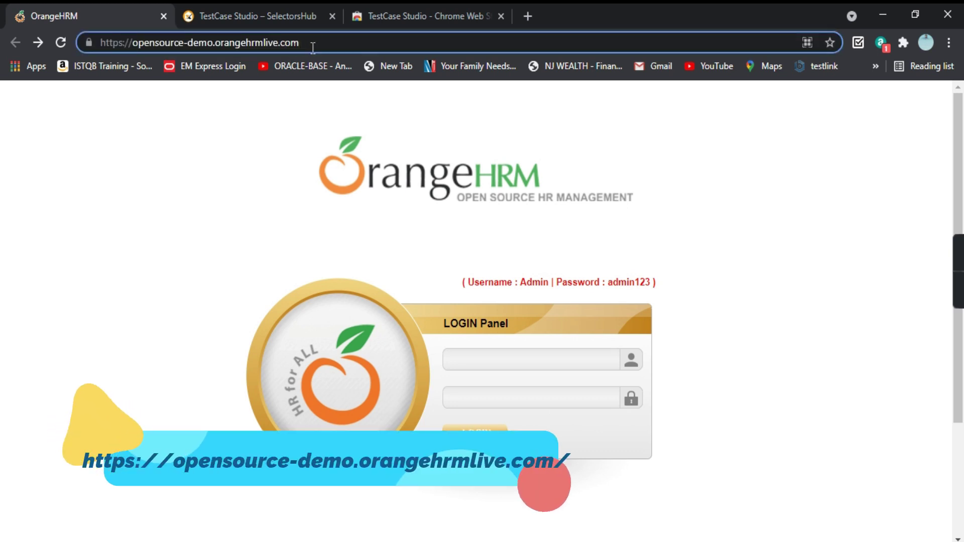
drag(312, 45, 99, 44)
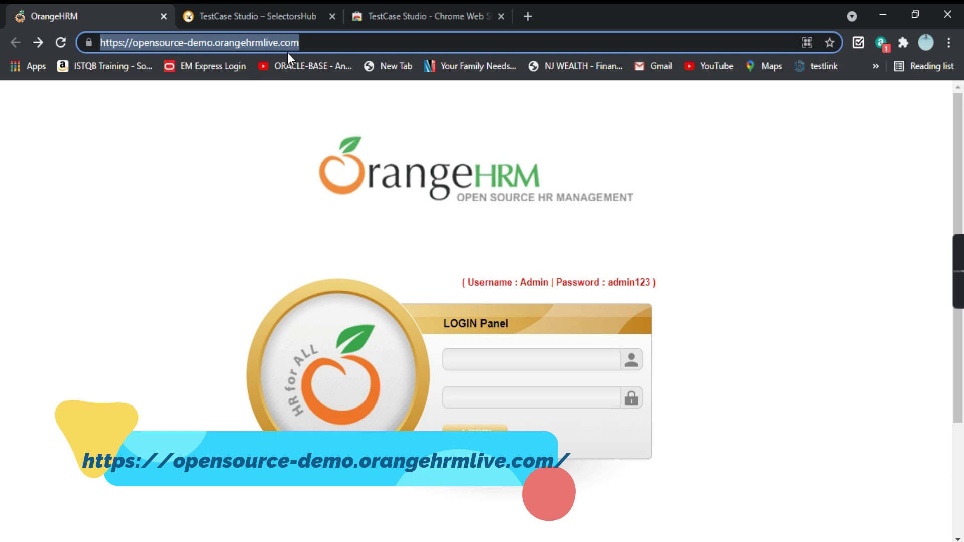
click(204, 145)
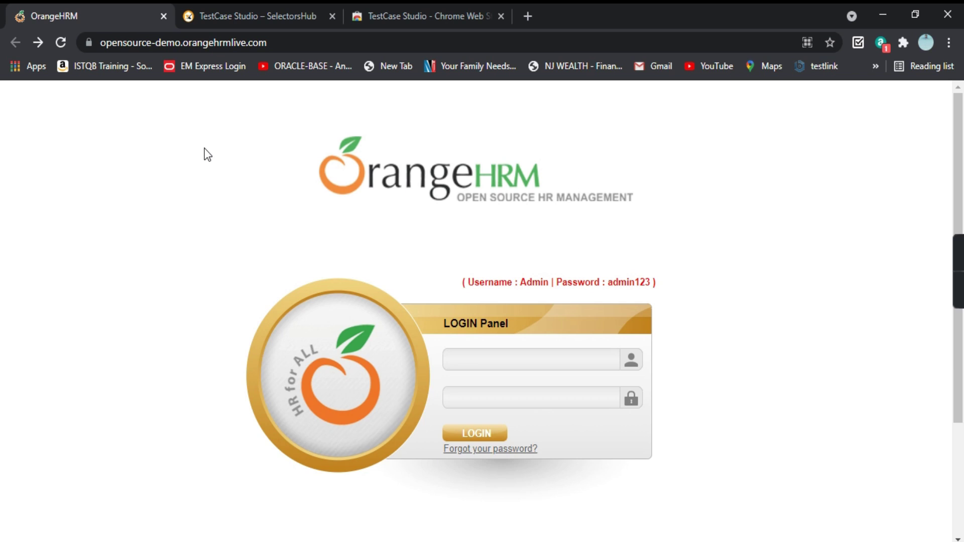
click(900, 44)
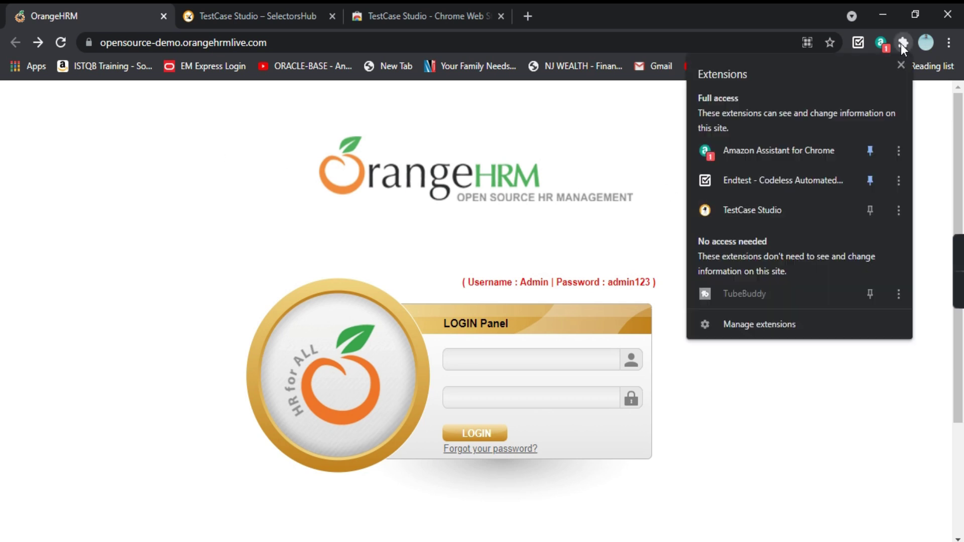
click(765, 212)
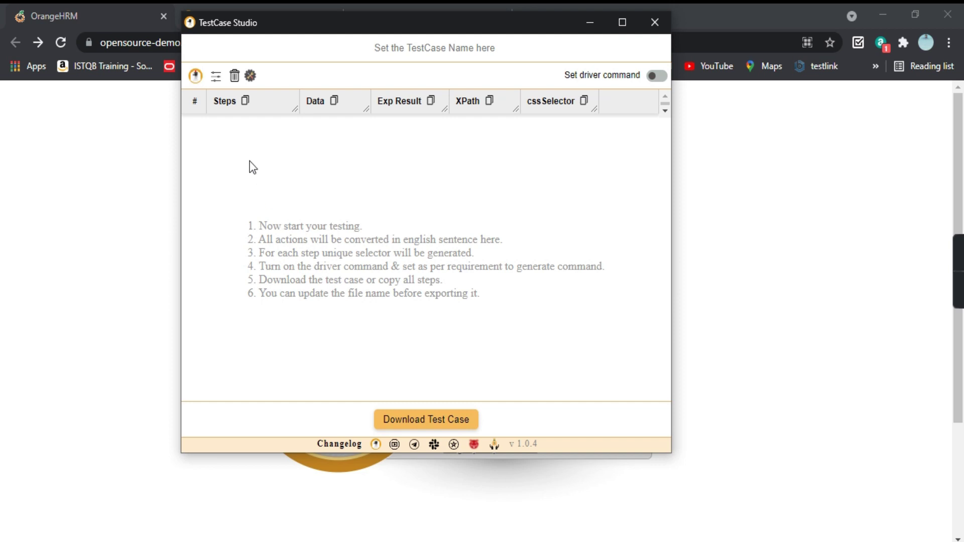
click(195, 78)
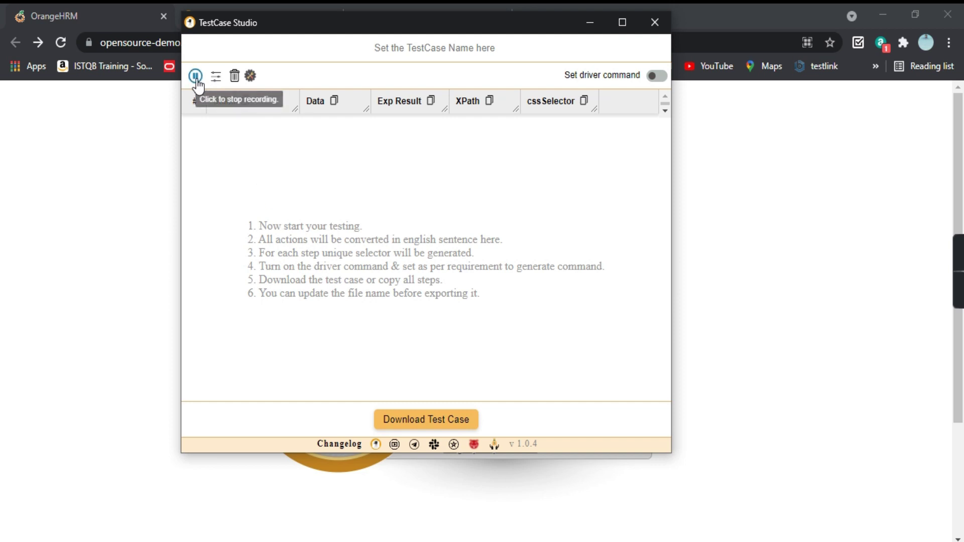
click(196, 79)
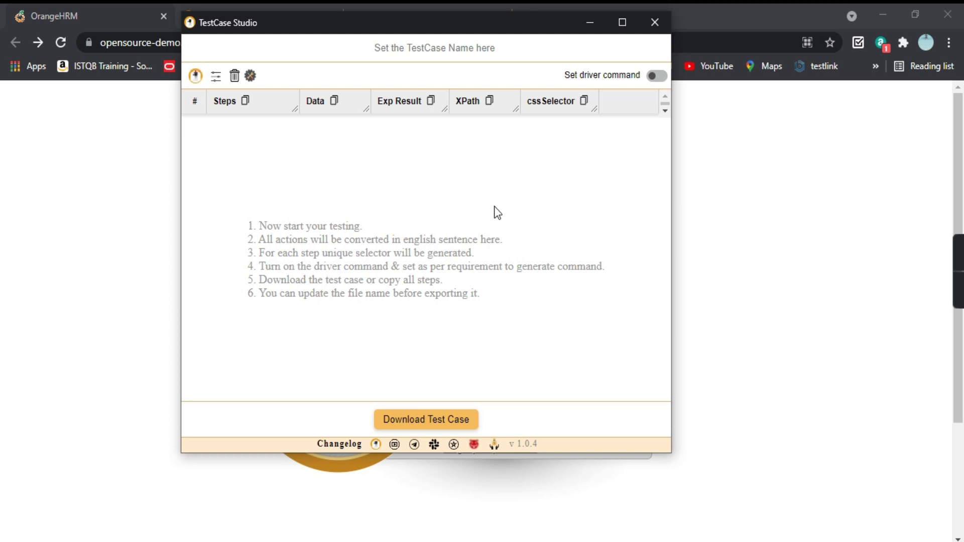
Hide the recorder, note the demo username hint, and autofill the username field
click(589, 25)
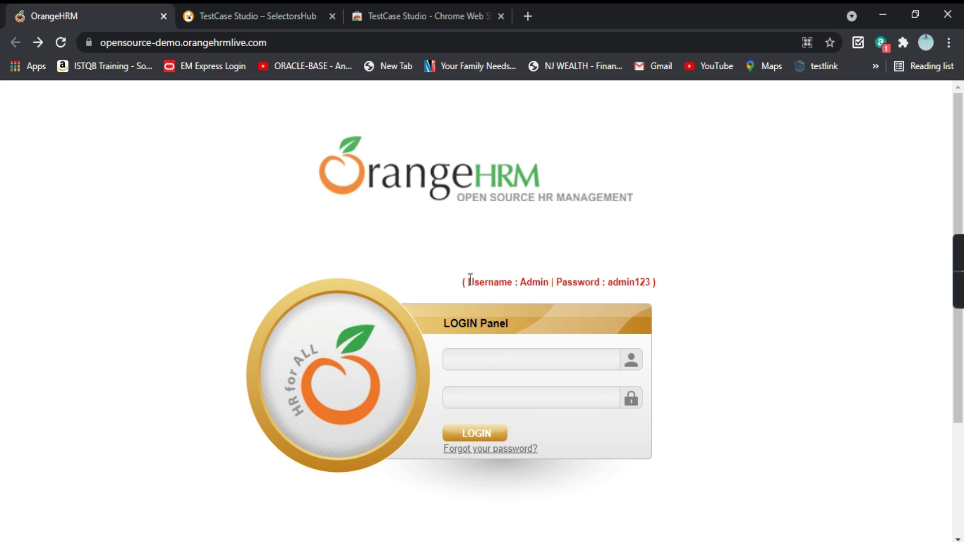
drag(517, 277, 648, 289)
click(693, 291)
click(478, 361)
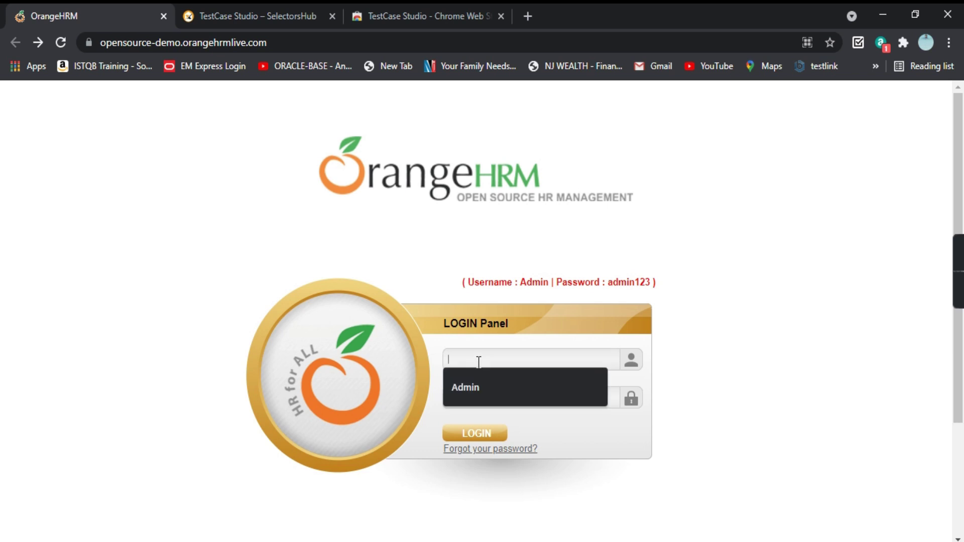
click(472, 384)
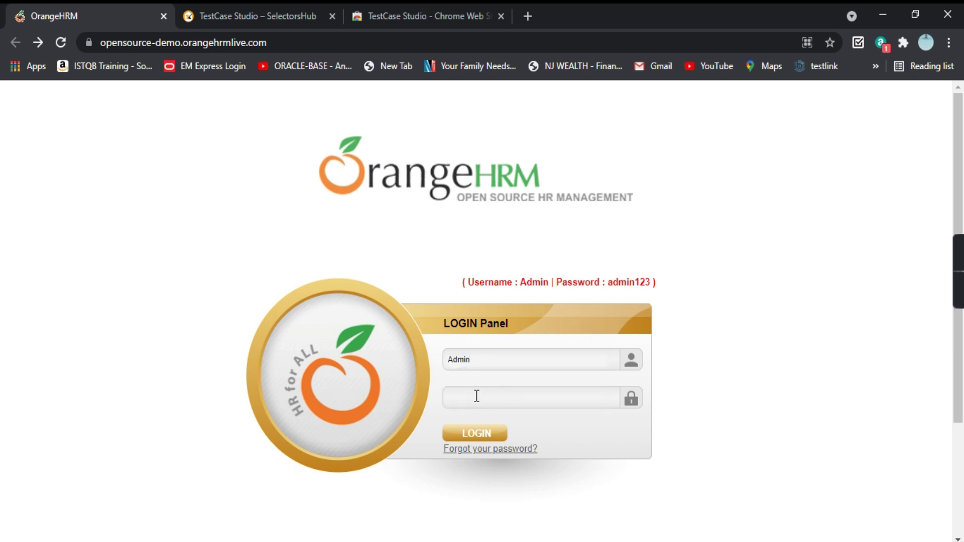
Enter the password, log in, and dismiss Chrome's password warnings on the Dashboard
click(475, 394)
text(a)
click(477, 434)
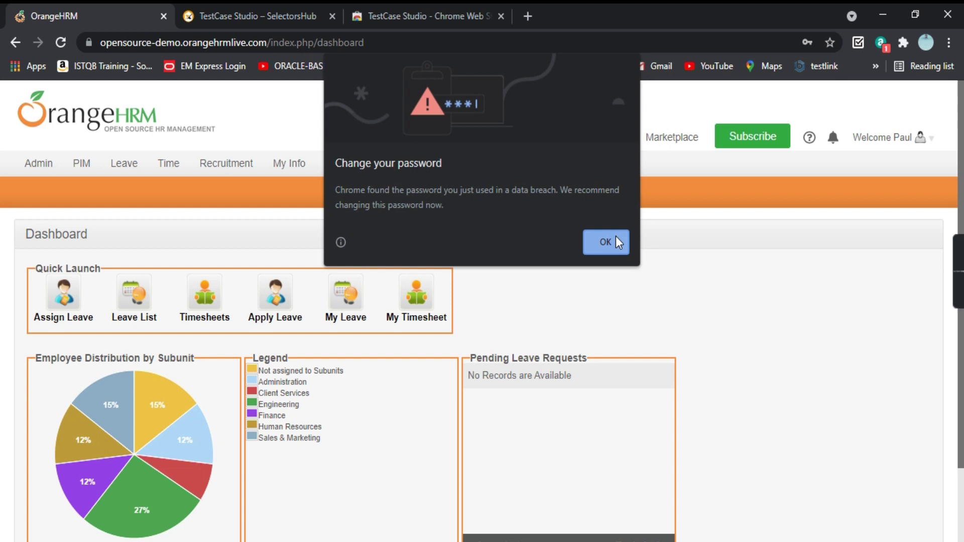
click(613, 239)
click(756, 253)
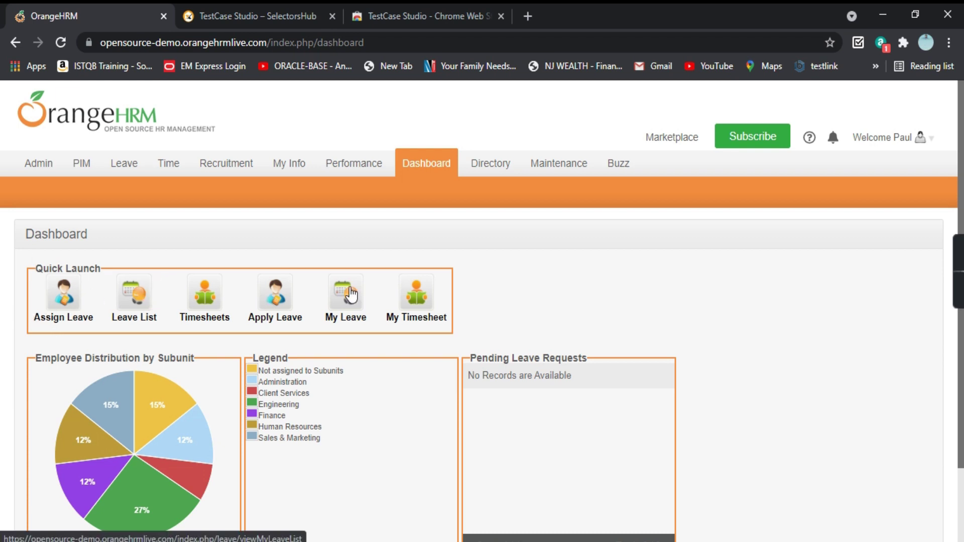
scroll(170, 329, down, 1)
scroll(170, 329, up, 1)
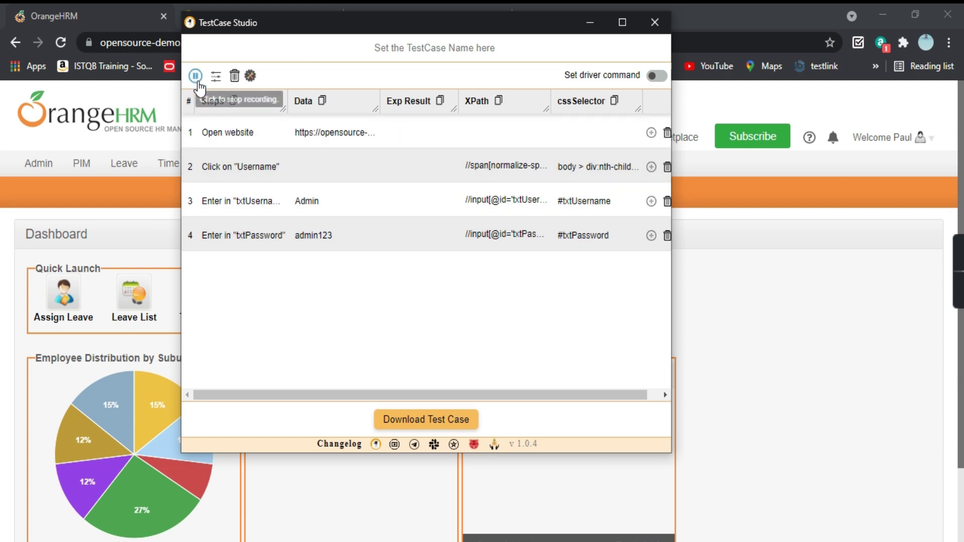
click(198, 81)
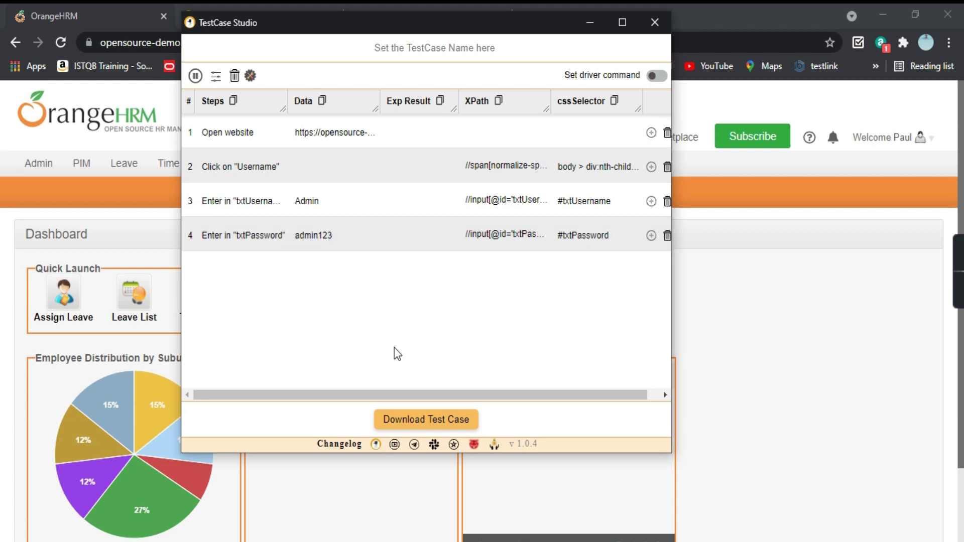
click(429, 427)
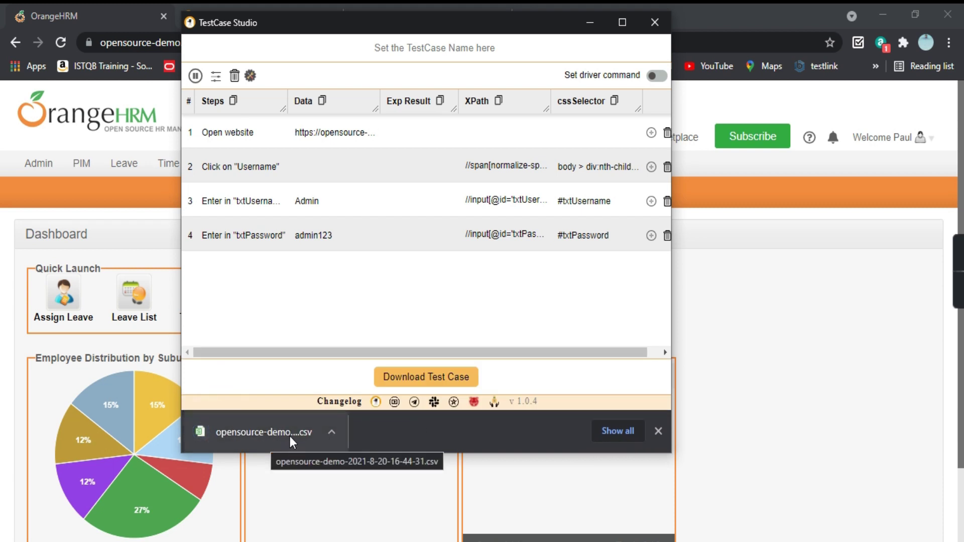
click(276, 439)
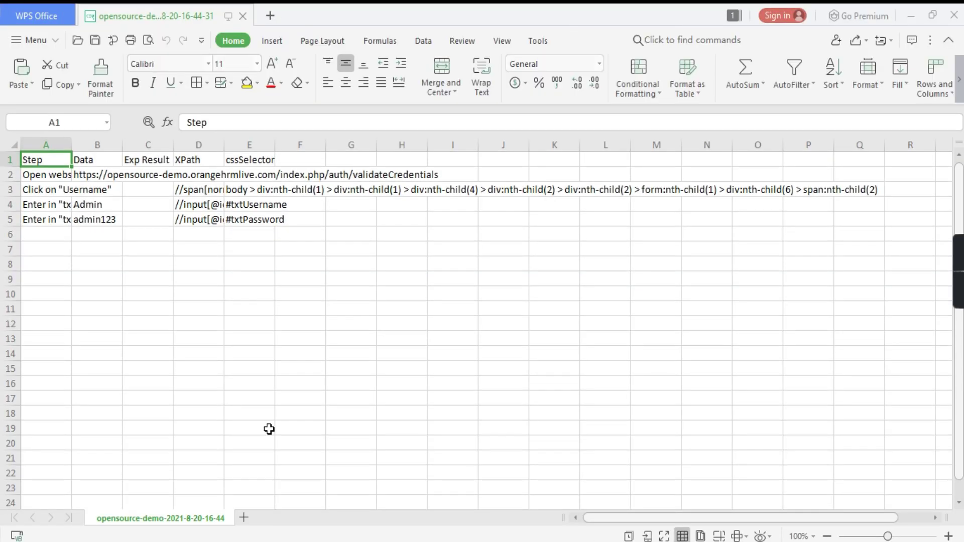
Autofit all columns of the exported CSV and review the XPath and cssSelector headers
click(7, 146)
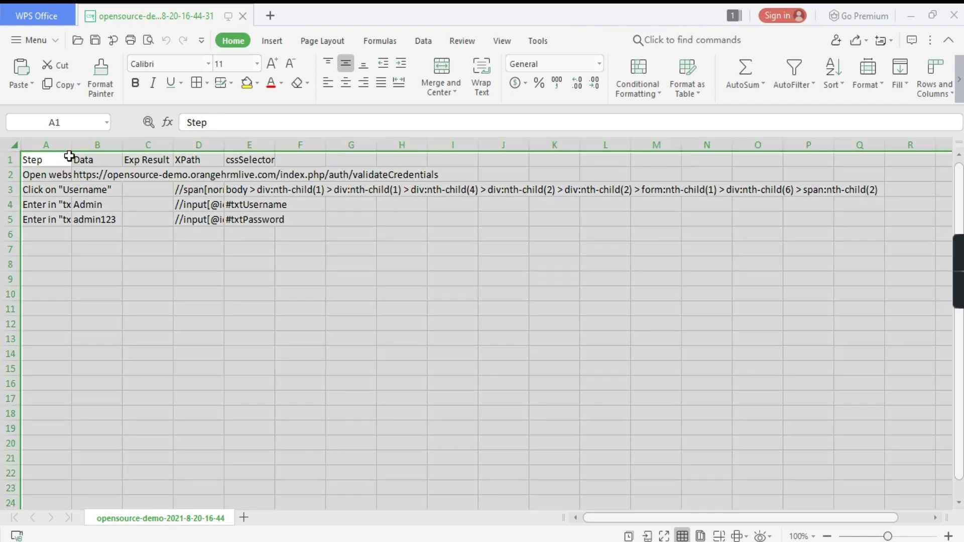
double_click(74, 146)
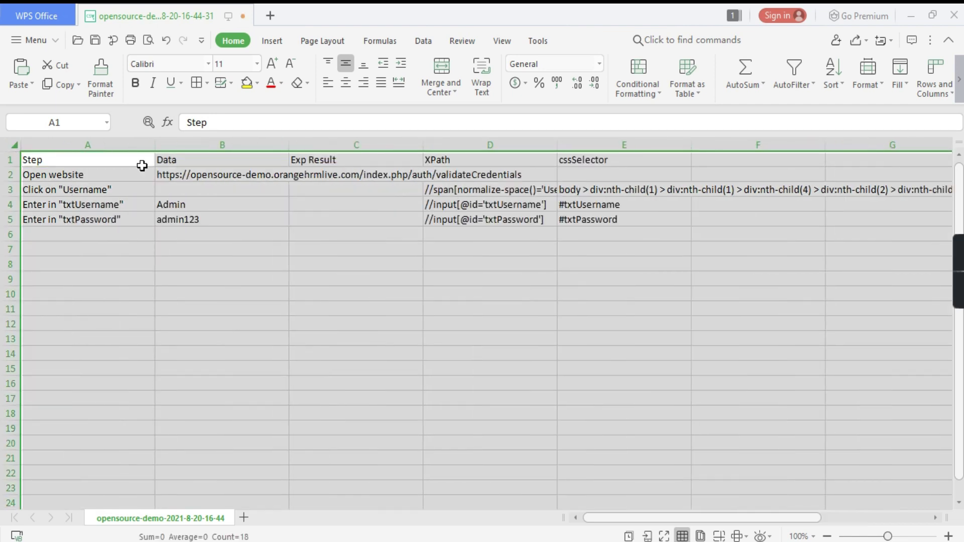
click(239, 244)
click(25, 158)
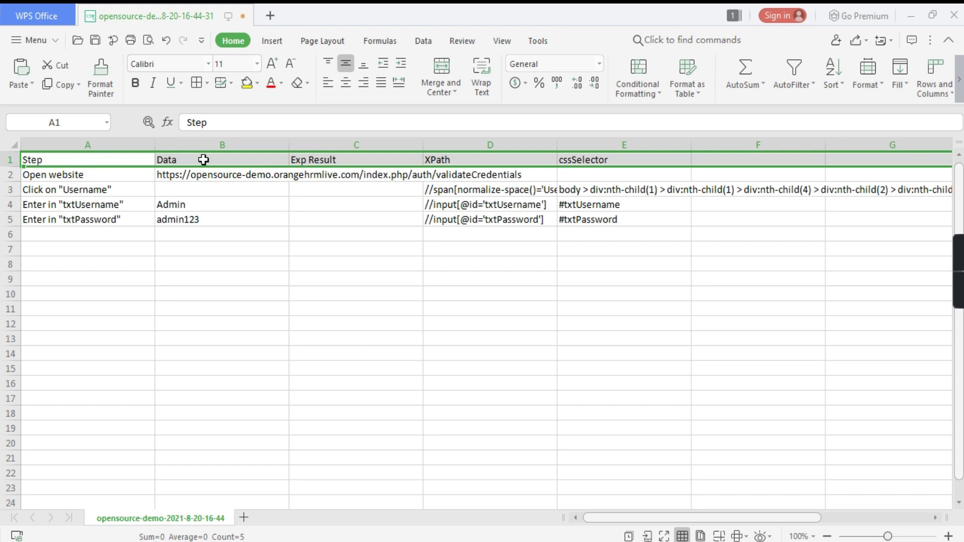
click(459, 160)
click(595, 159)
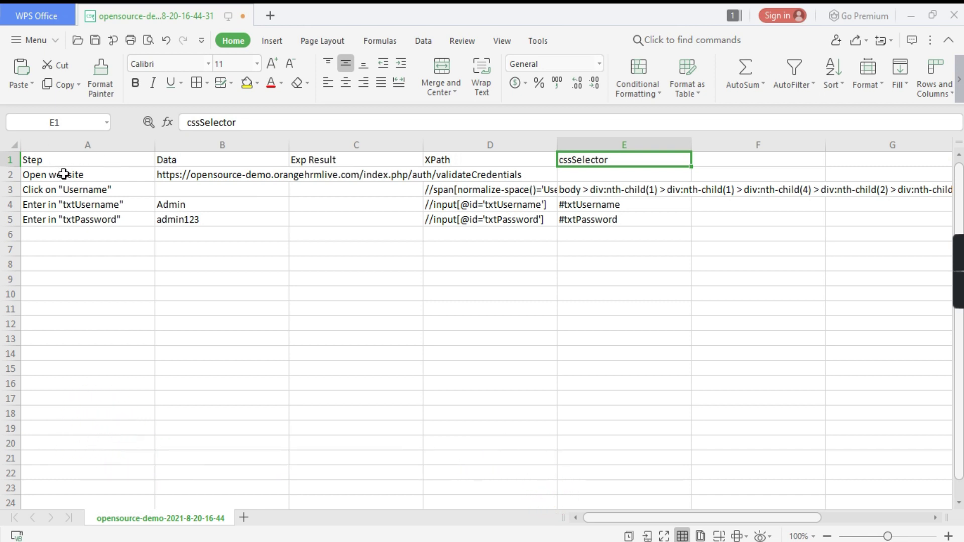
Widen the Data column and review the four recorded steps with their values
drag(68, 174, 72, 216)
click(110, 176)
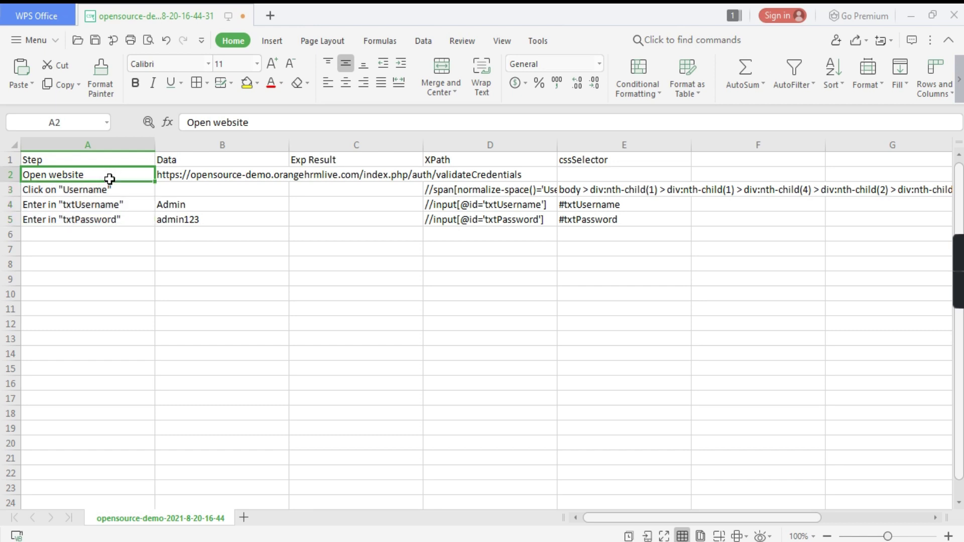
click(238, 175)
drag(289, 145, 327, 146)
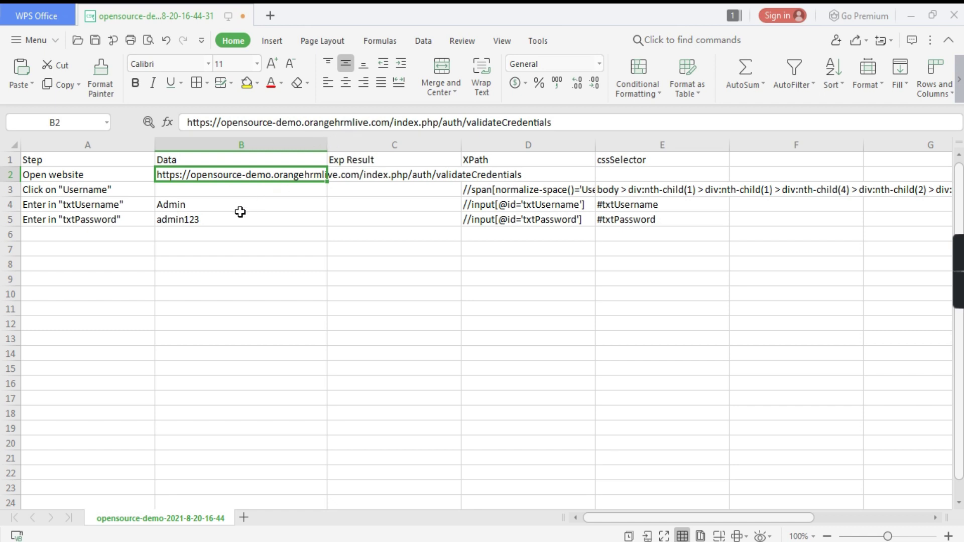
click(66, 189)
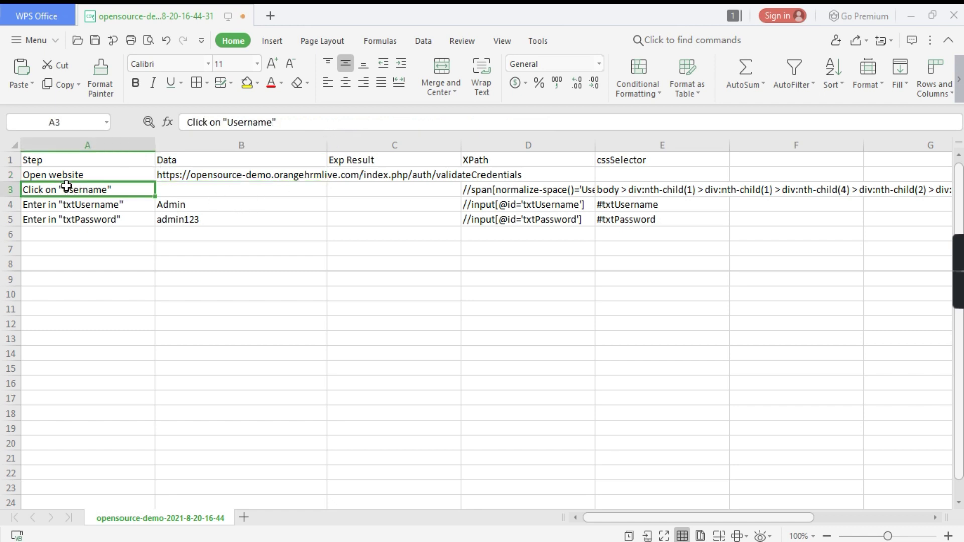
click(112, 203)
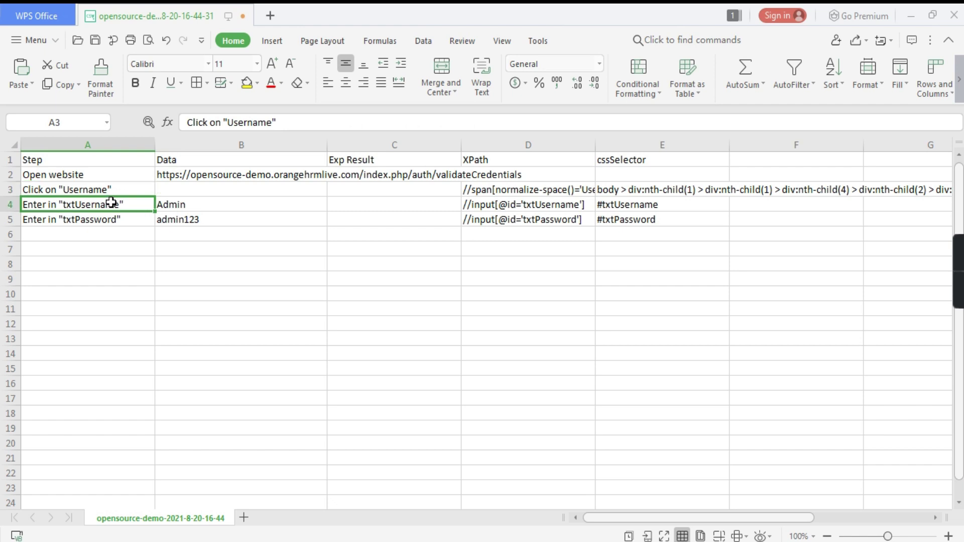
click(184, 208)
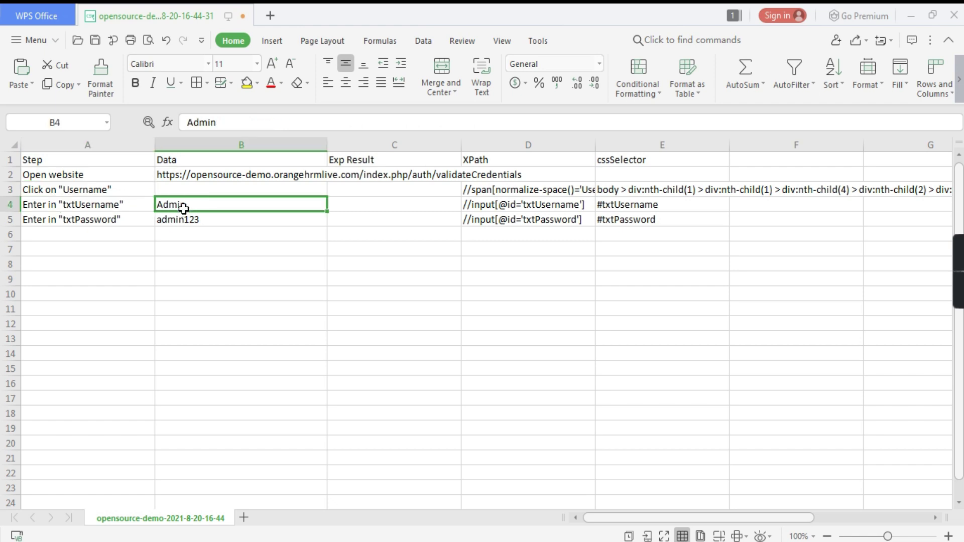
click(40, 219)
click(196, 222)
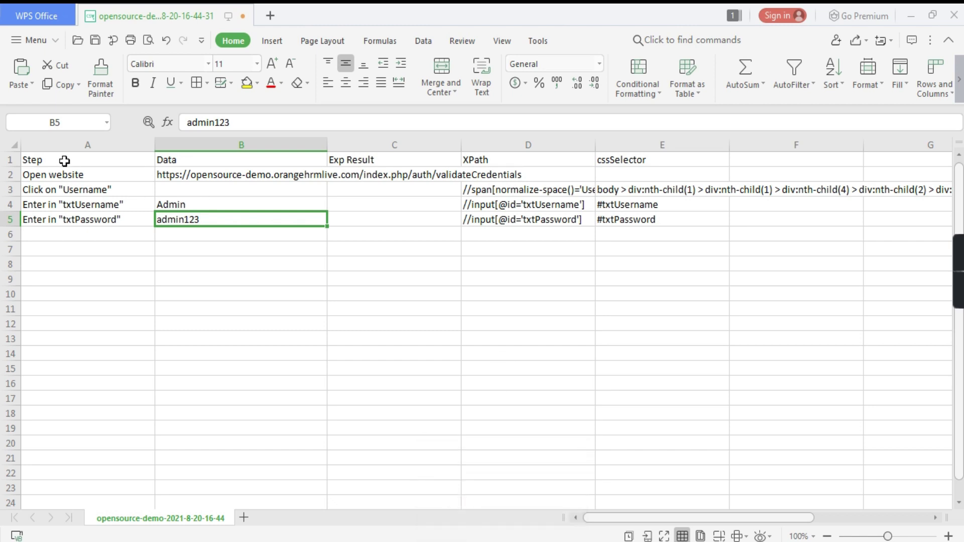
Select the whole recorded-steps table, then return to cell A1
drag(65, 160, 649, 229)
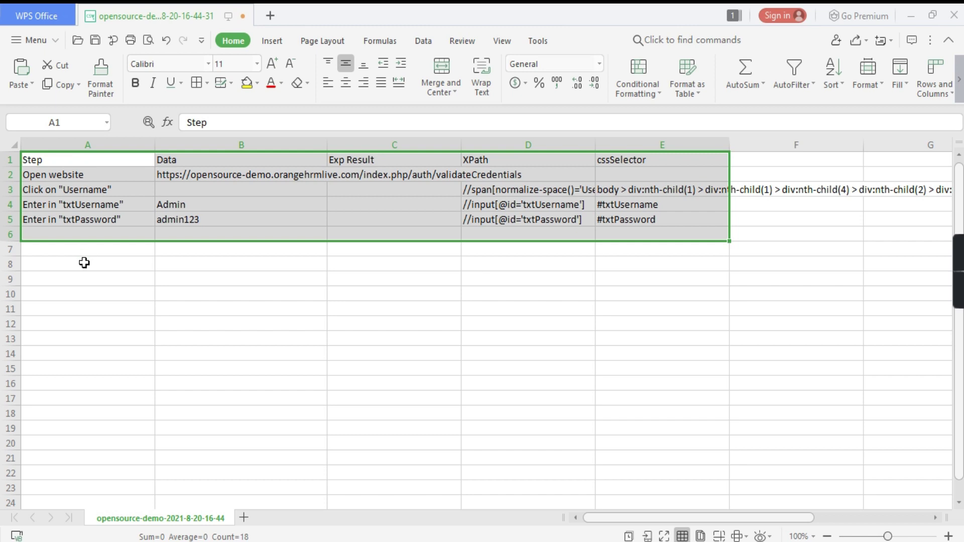
click(81, 190)
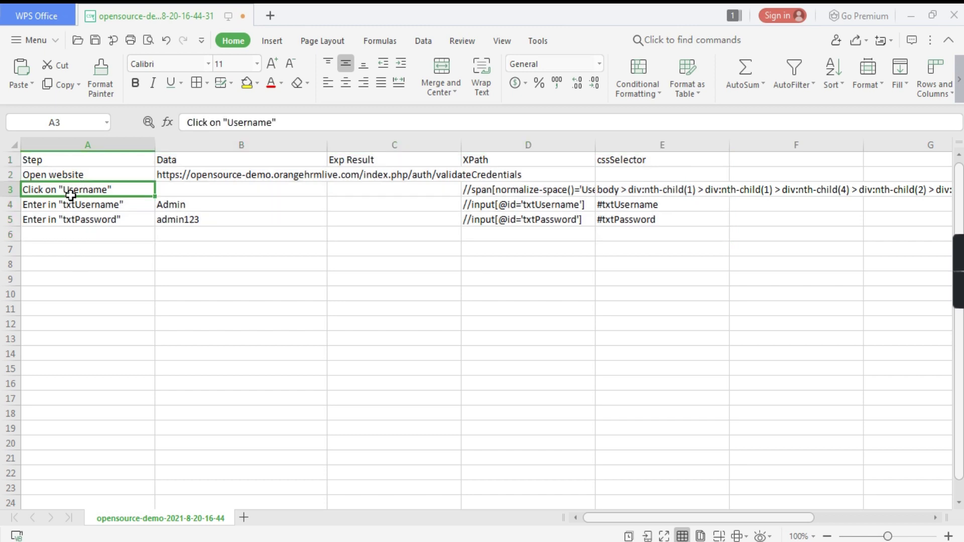
click(53, 161)
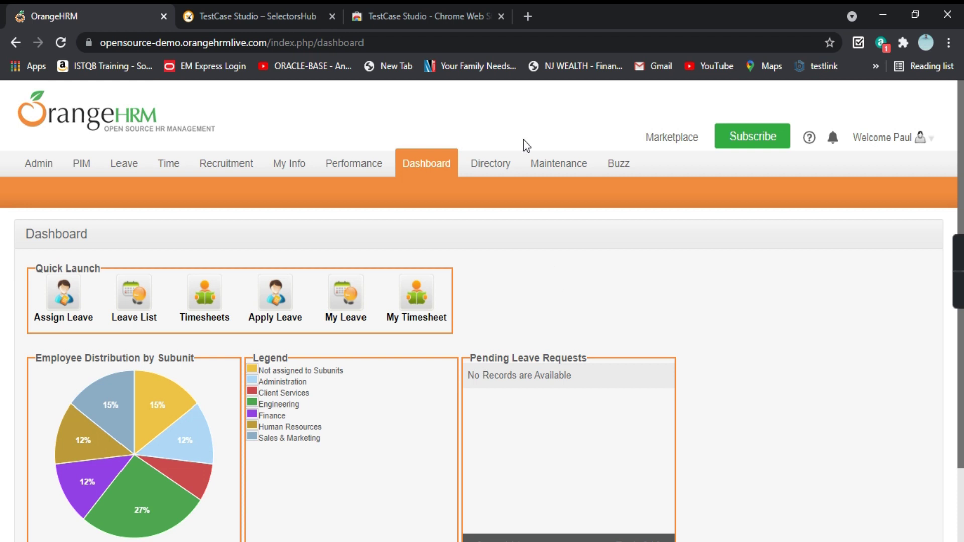
Open a new tab on the RAHULQALABS page and bring up the TestCase Studio recorder
click(527, 17)
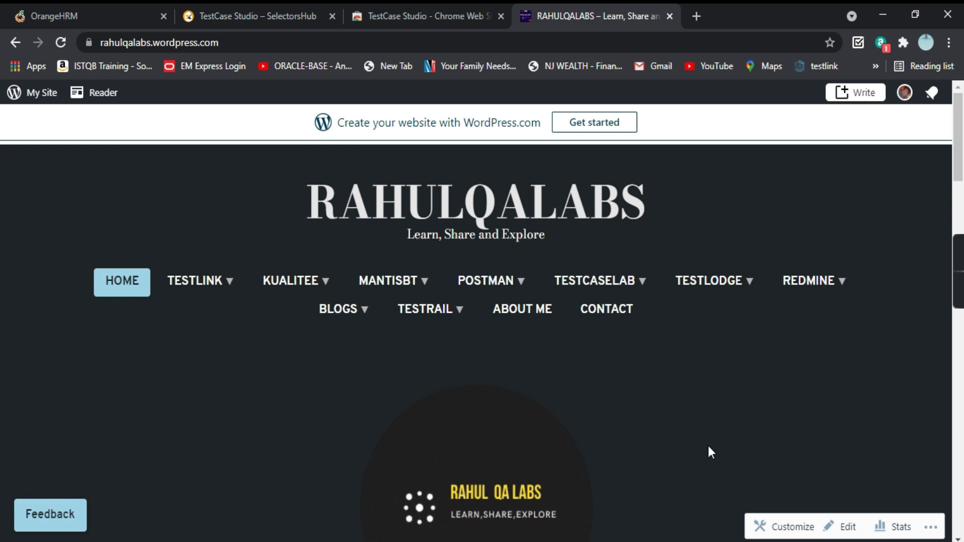
key(alt+Tab)
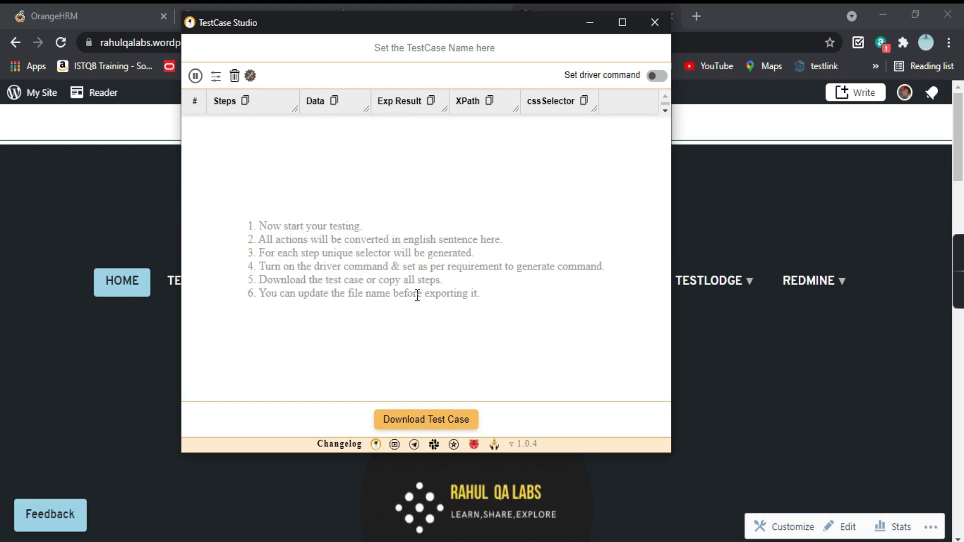
Start recording in TestCase Studio and minimize its window
click(196, 77)
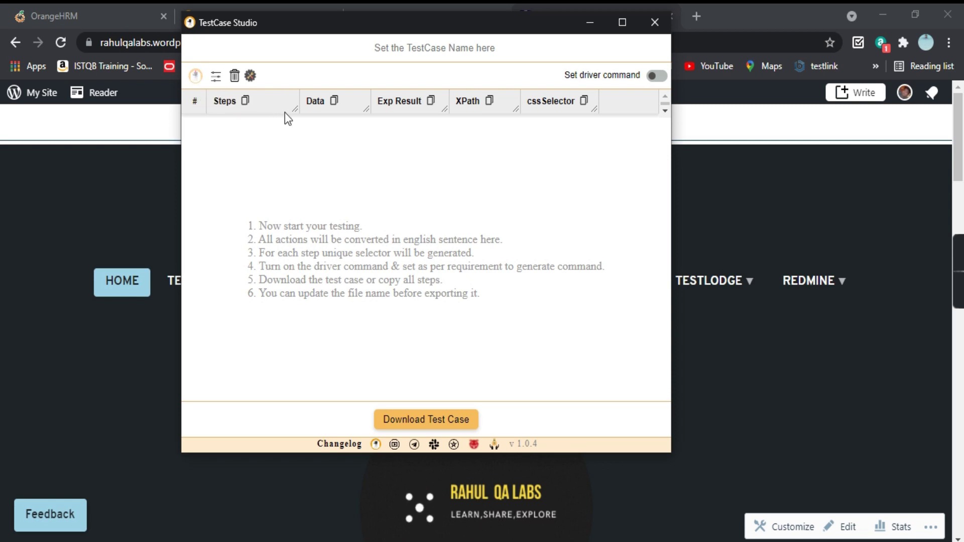
click(590, 25)
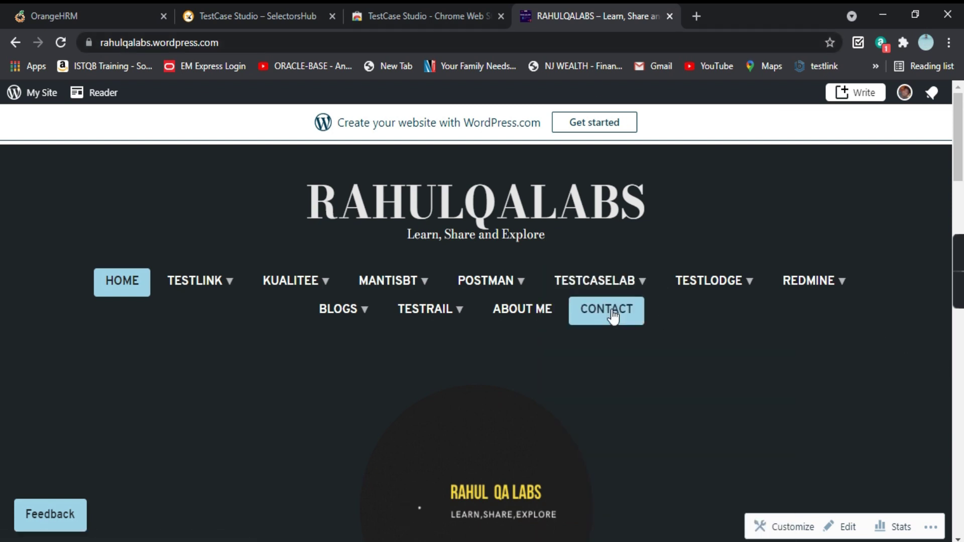
click(612, 316)
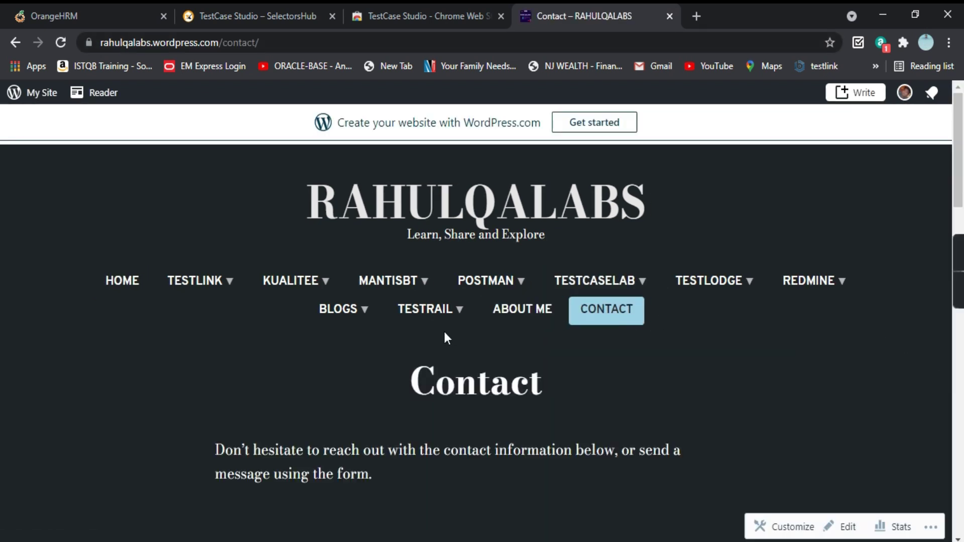
scroll(445, 335, down, 5)
scroll(536, 303, down, 1)
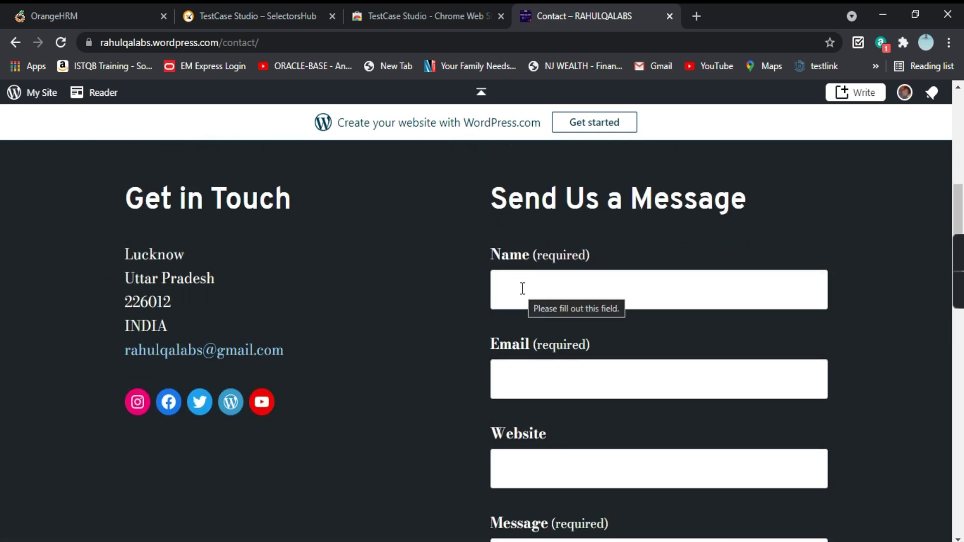
click(522, 288)
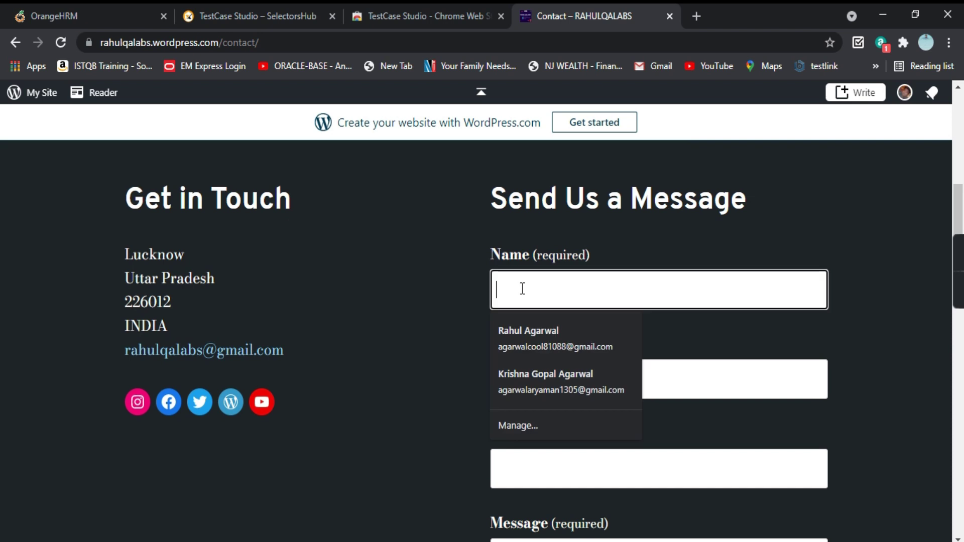
click(537, 338)
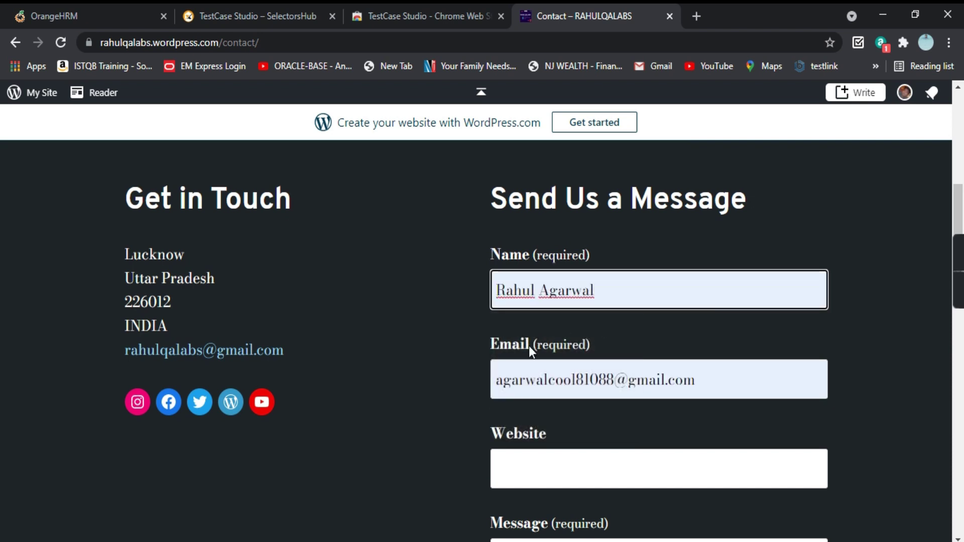
click(857, 409)
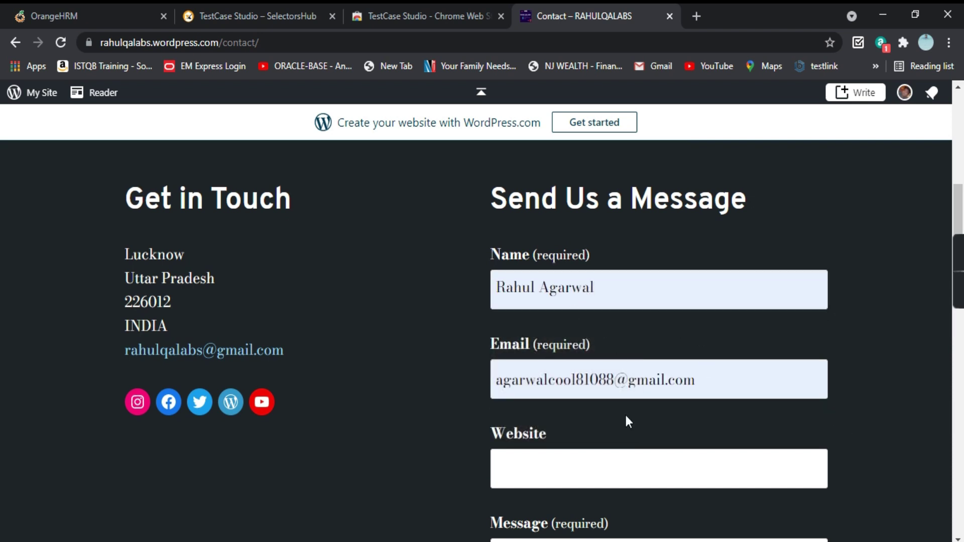
click(535, 466)
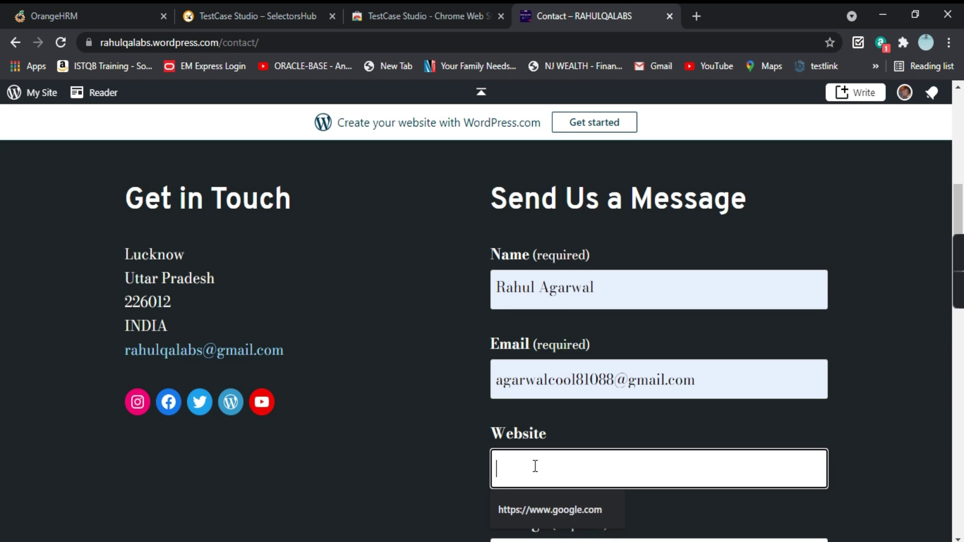
click(560, 507)
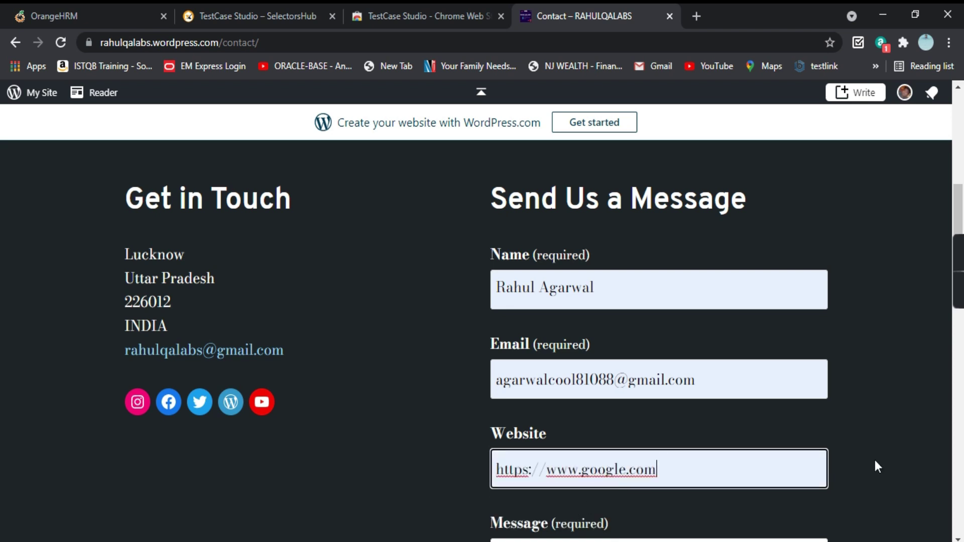
click(848, 427)
Enter the message 'Testcasestudio sample test' and submit the contact form
scroll(848, 428, down, 3)
click(585, 439)
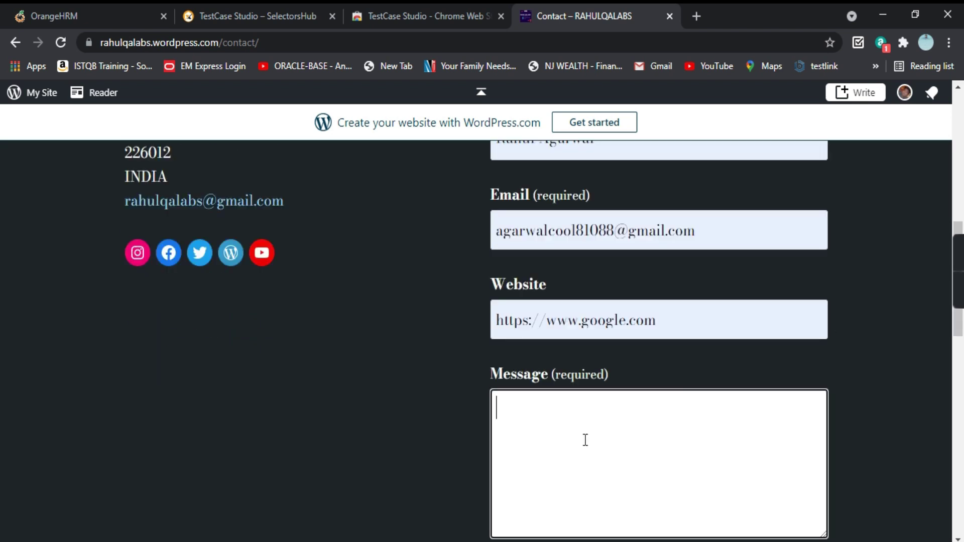
text(Testcasestudio)
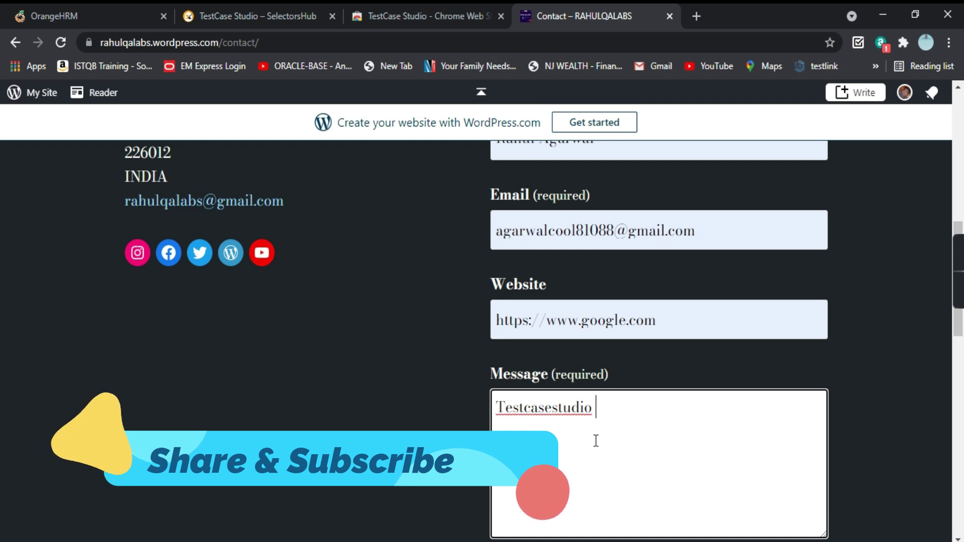
text( sample test)
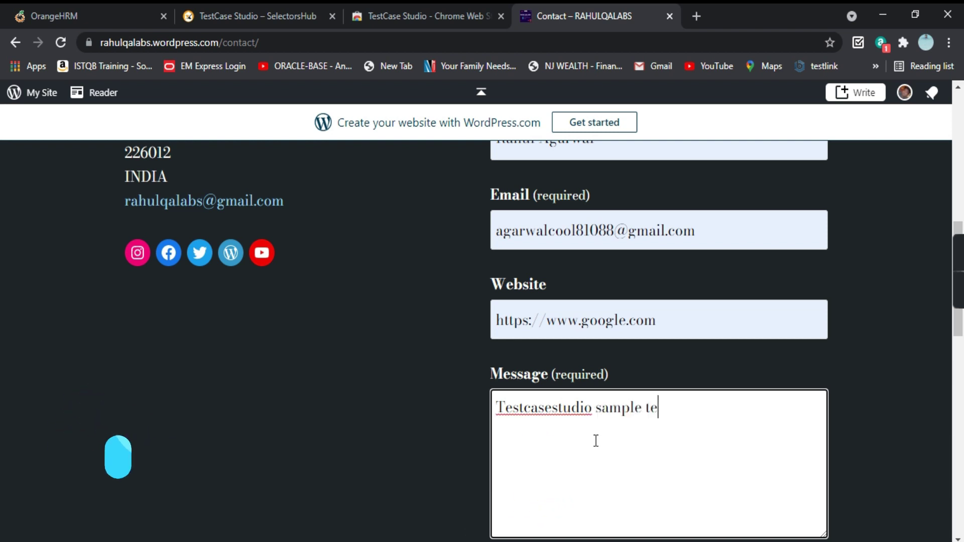
click(902, 396)
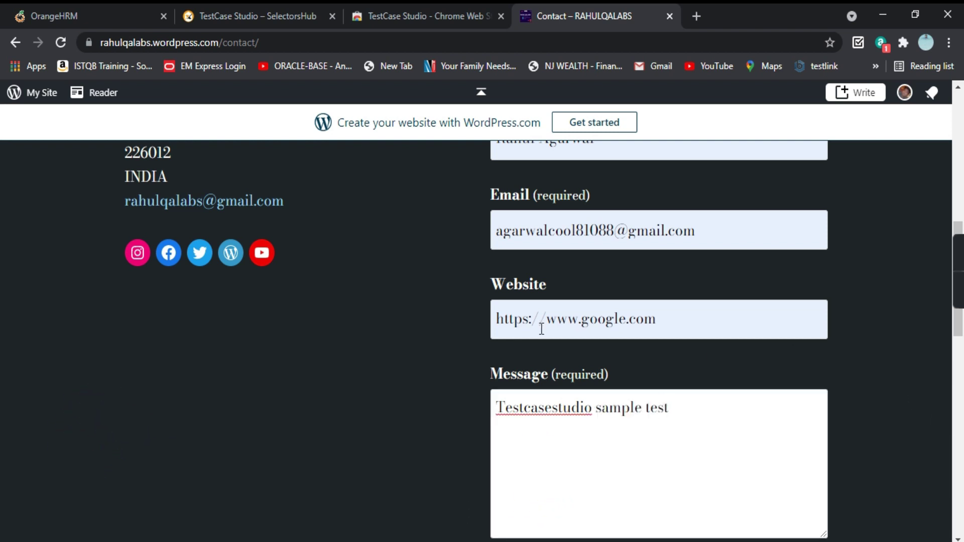
scroll(796, 427, down, 3)
click(529, 435)
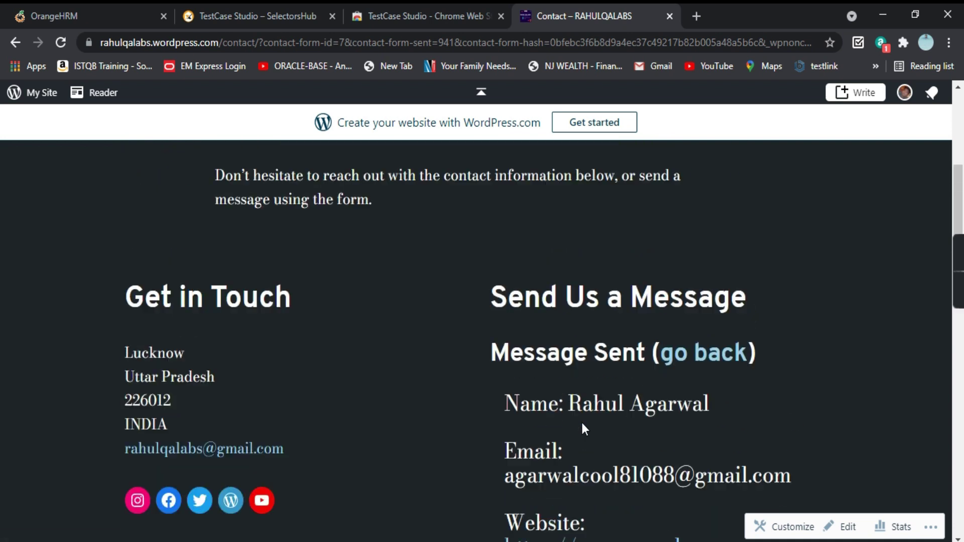
scroll(532, 356, down, 6)
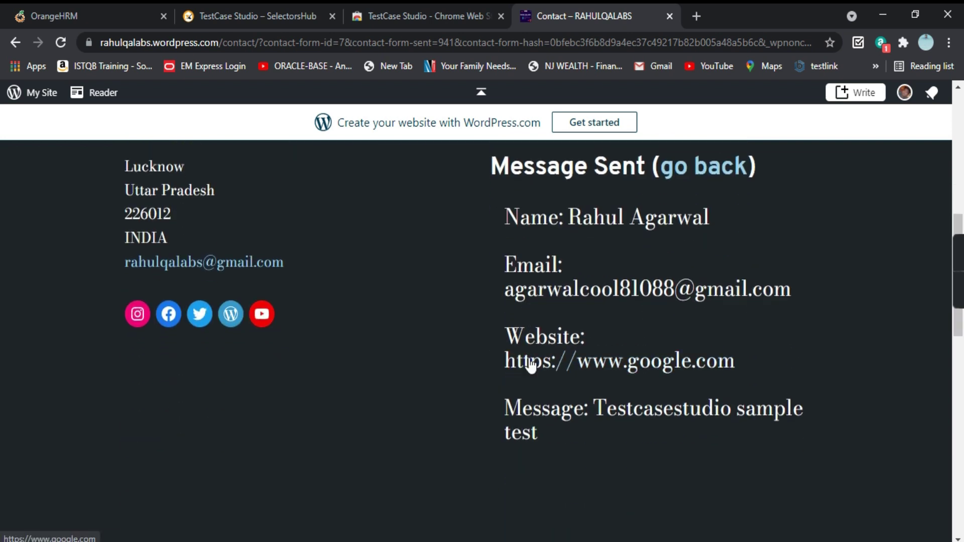
scroll(546, 379, up, 3)
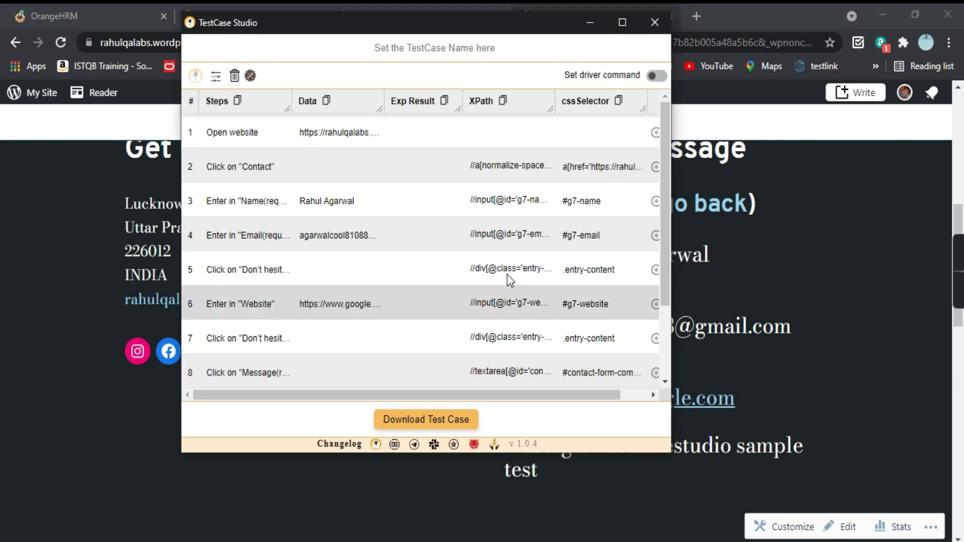
Stop recording and download the eleven contact-form steps as a rahulqalabs CSV test case
click(196, 79)
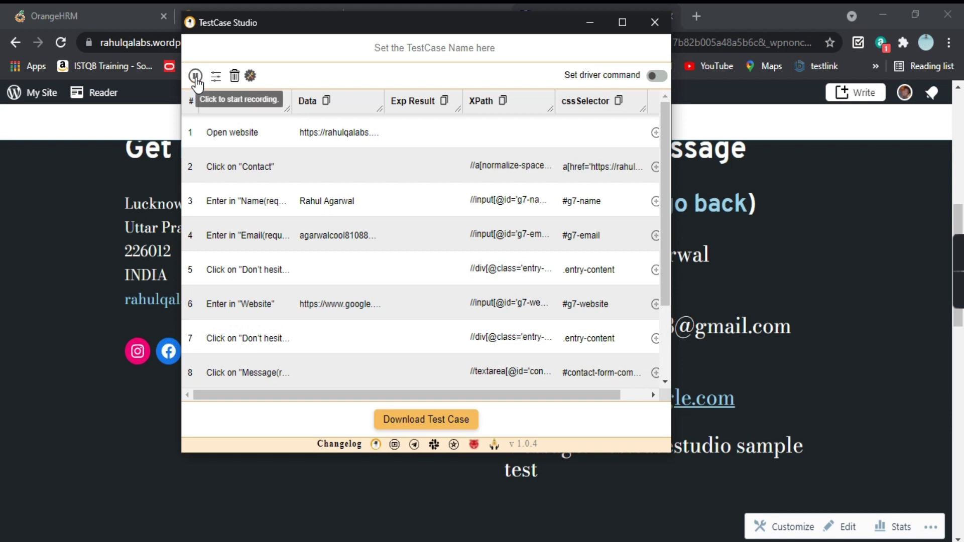
click(622, 22)
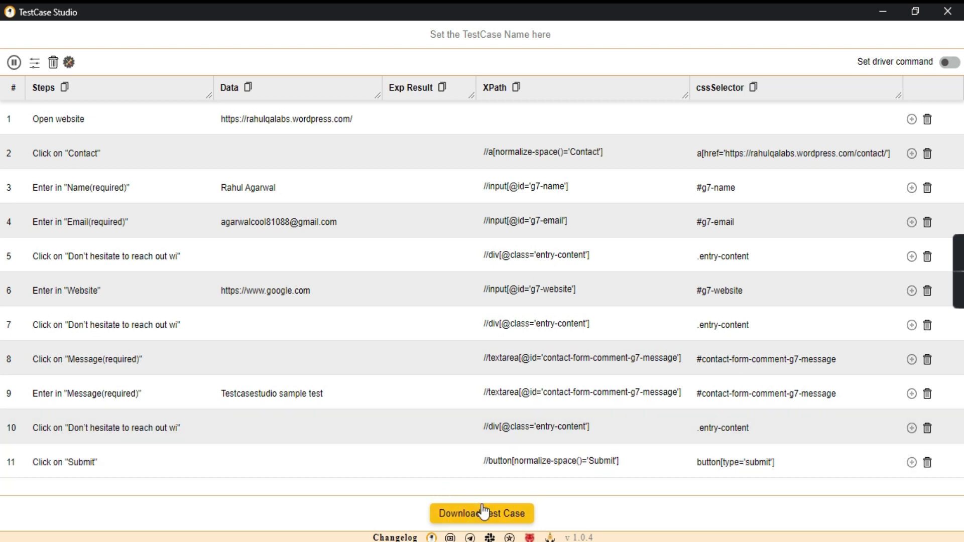
click(483, 512)
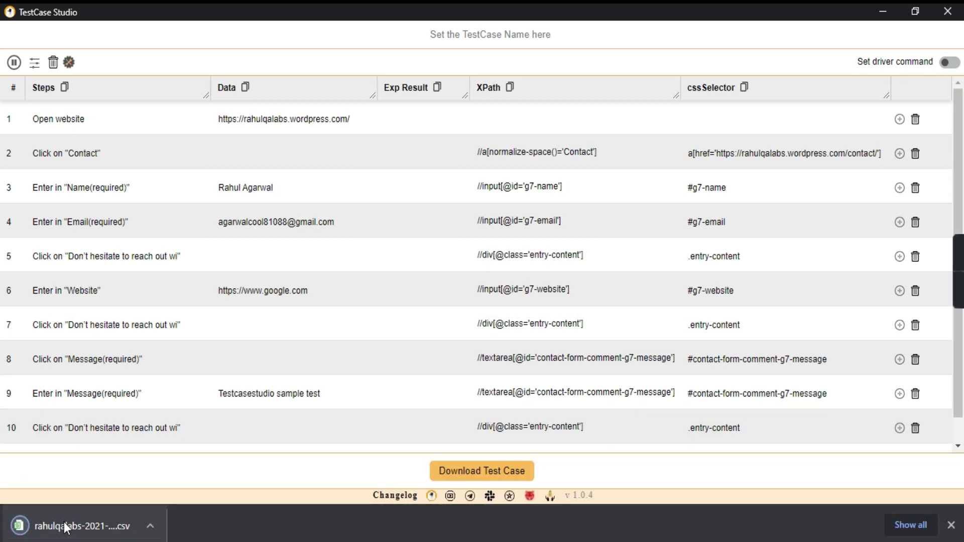
click(65, 526)
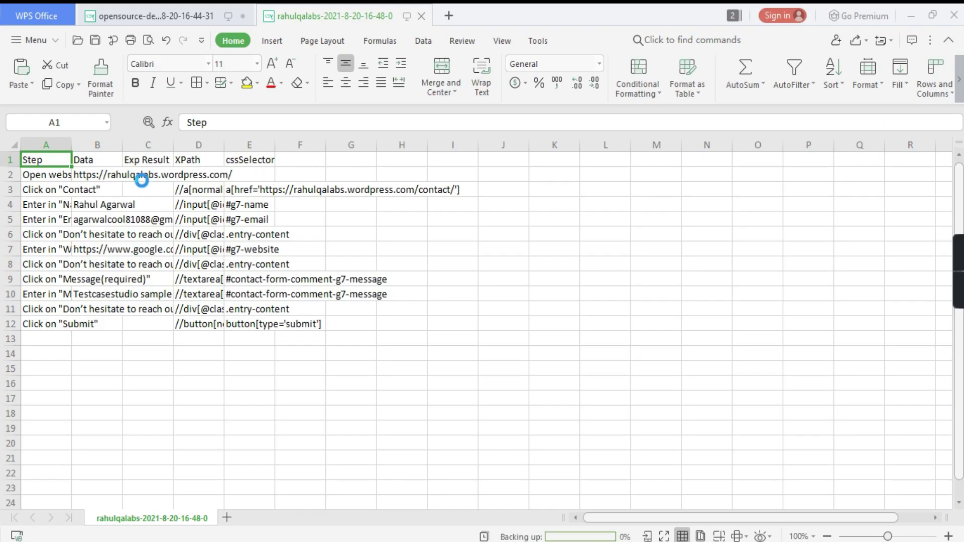
click(13, 144)
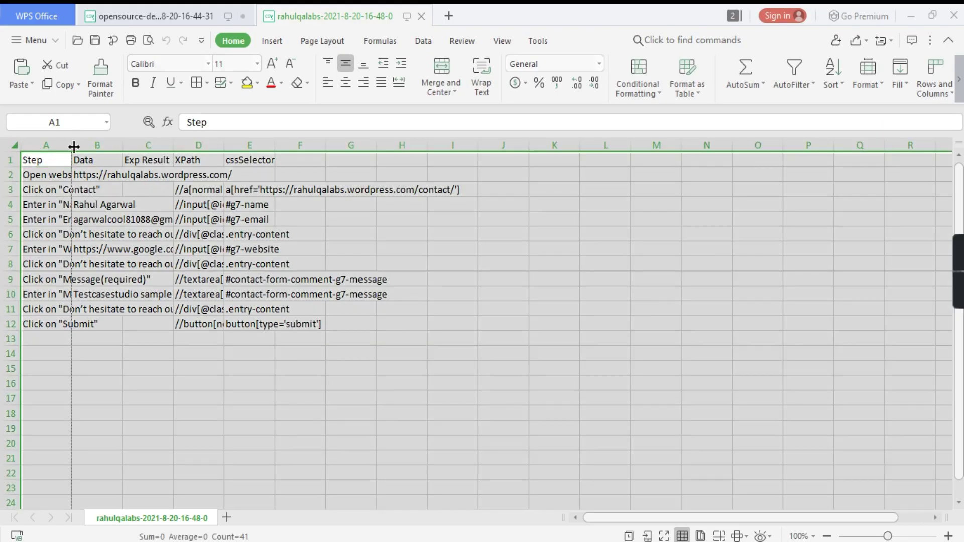
drag(74, 146, 224, 161)
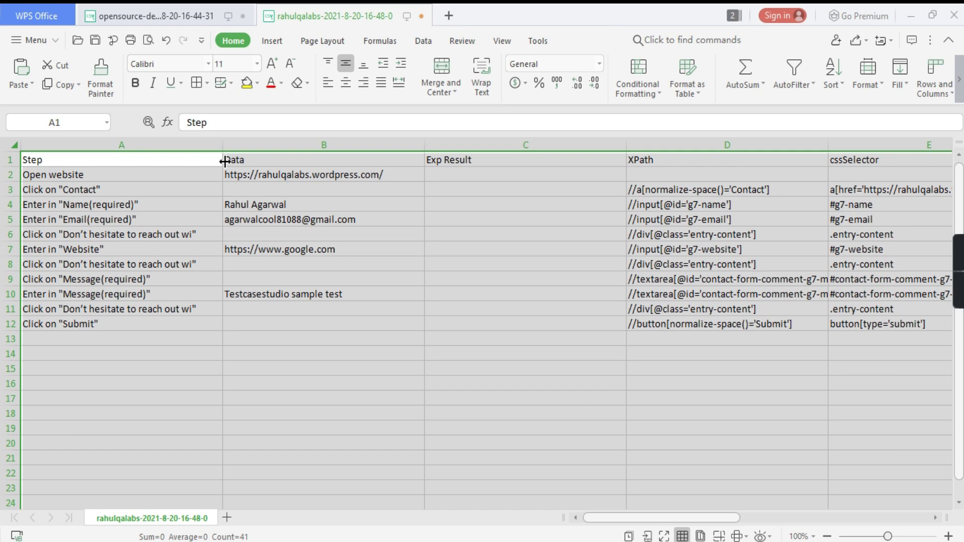